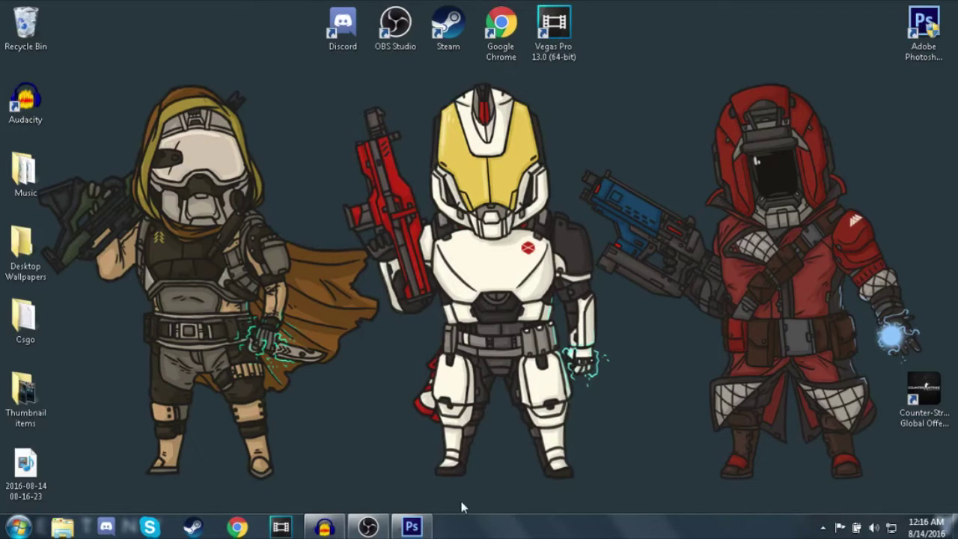
- Switch to Photoshop and create a new 1280 × 720 pixel document at 72 pixels/inch, RGB Color, 8 bit, with transparent background contents
click(412, 527)
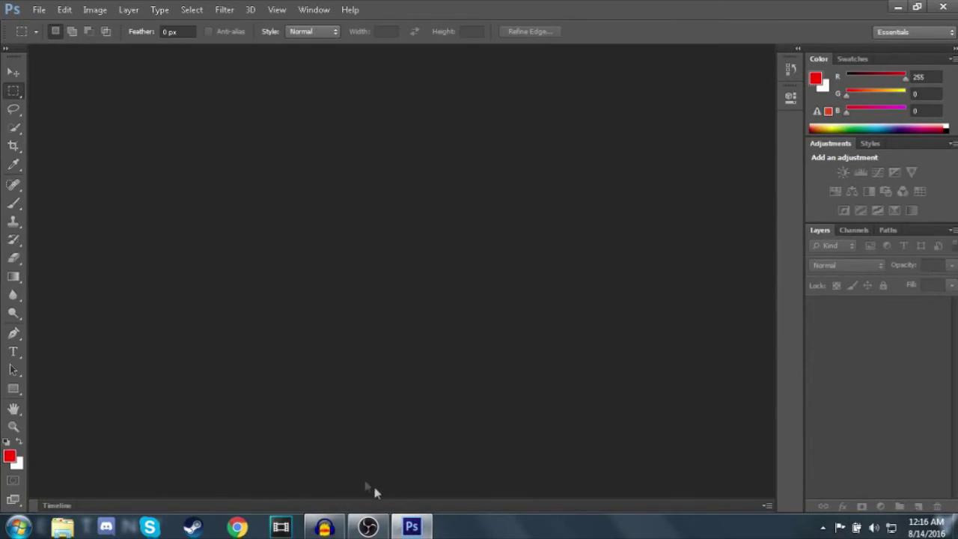
click(23, 72)
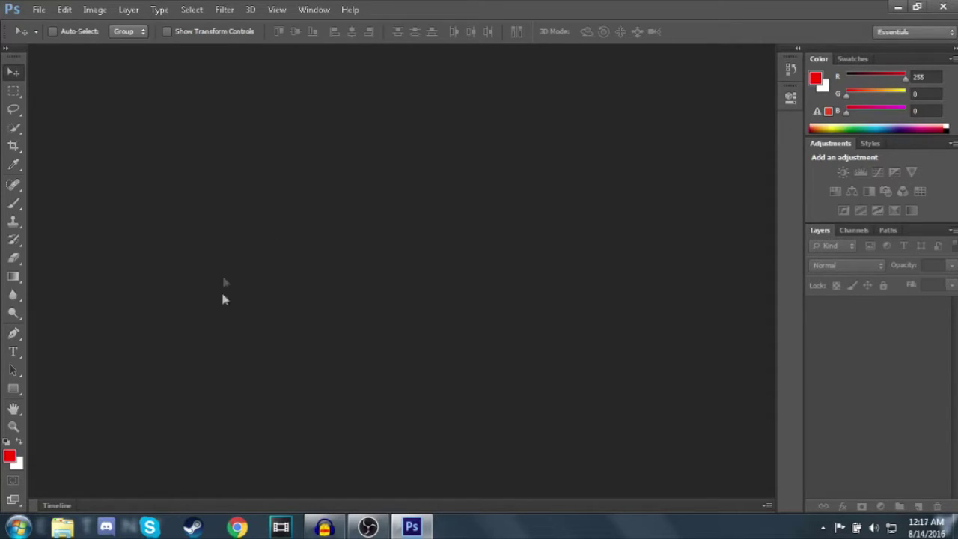
click(39, 11)
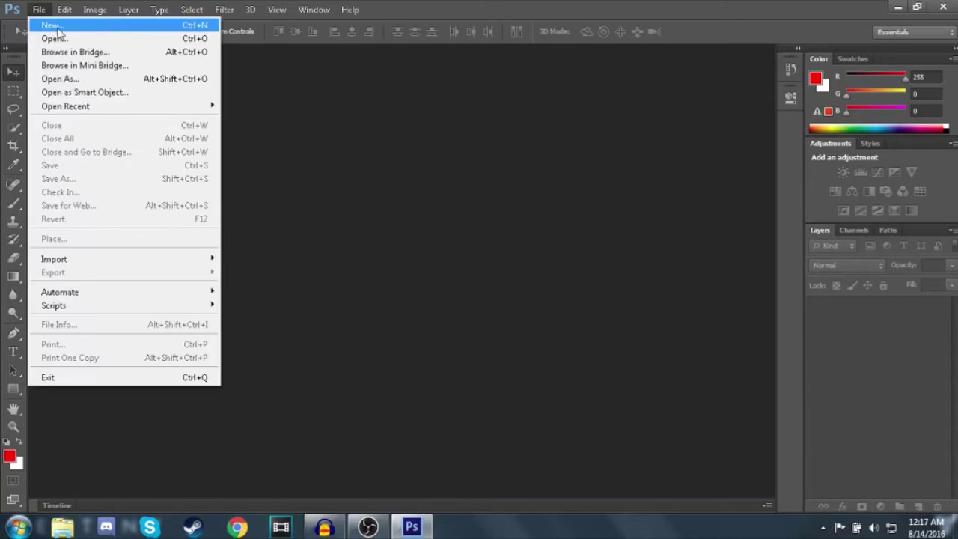
click(57, 25)
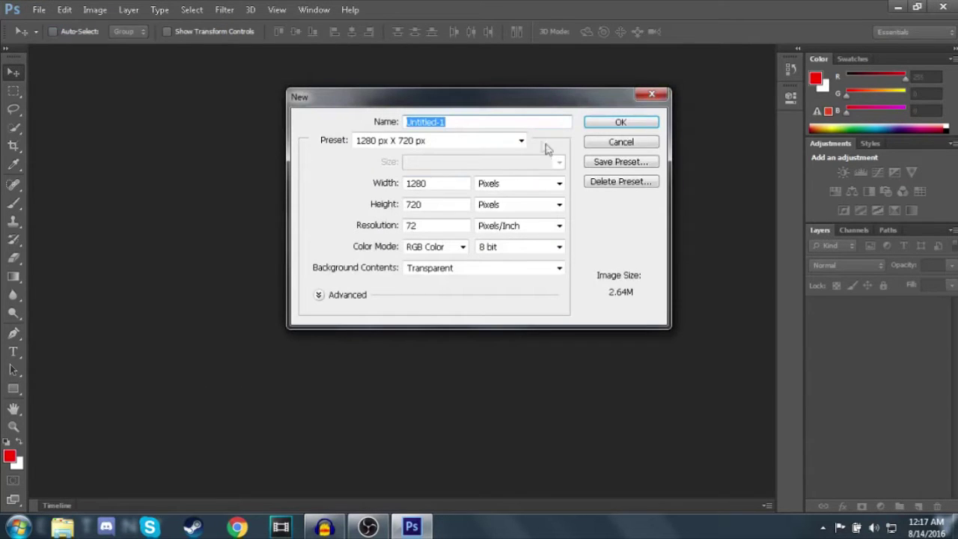
double_click(463, 183)
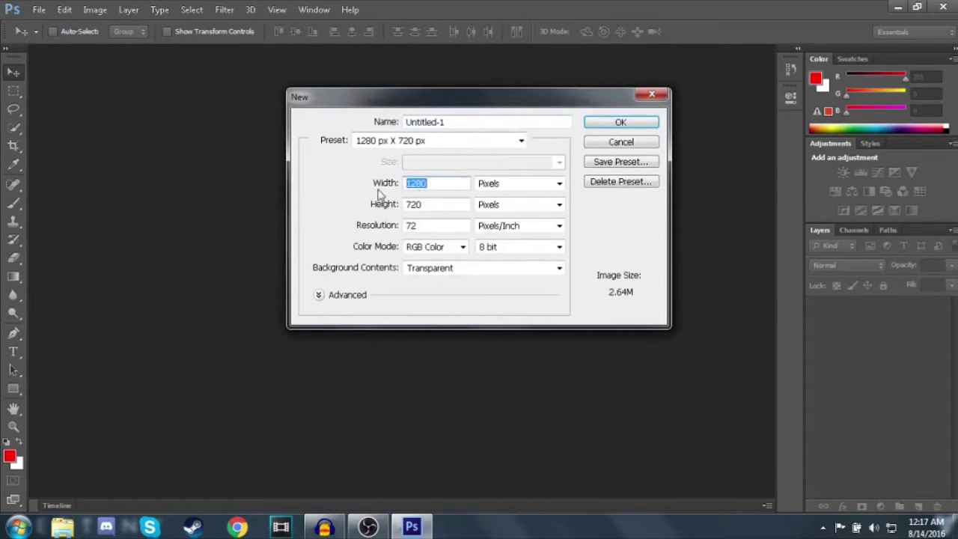
double_click(420, 203)
double_click(424, 228)
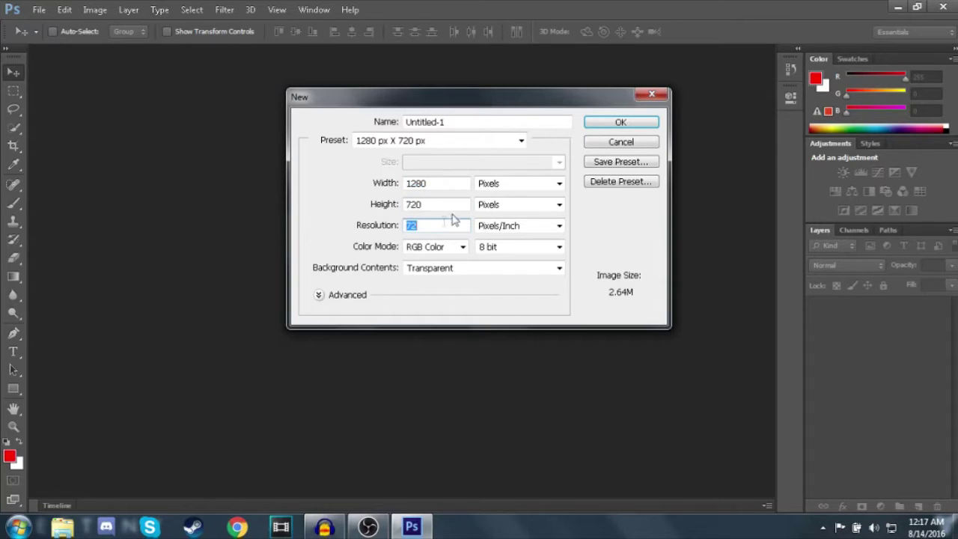
click(423, 269)
click(424, 269)
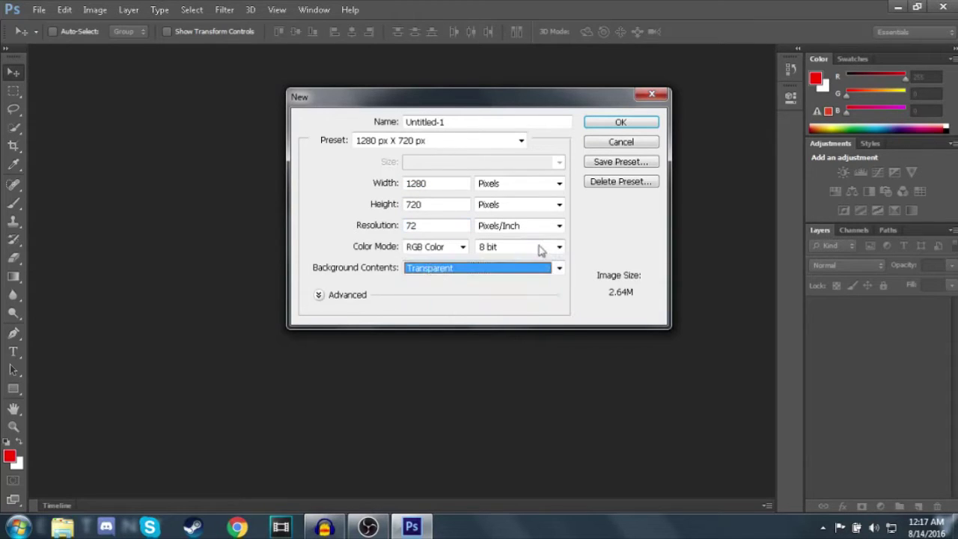
click(561, 185)
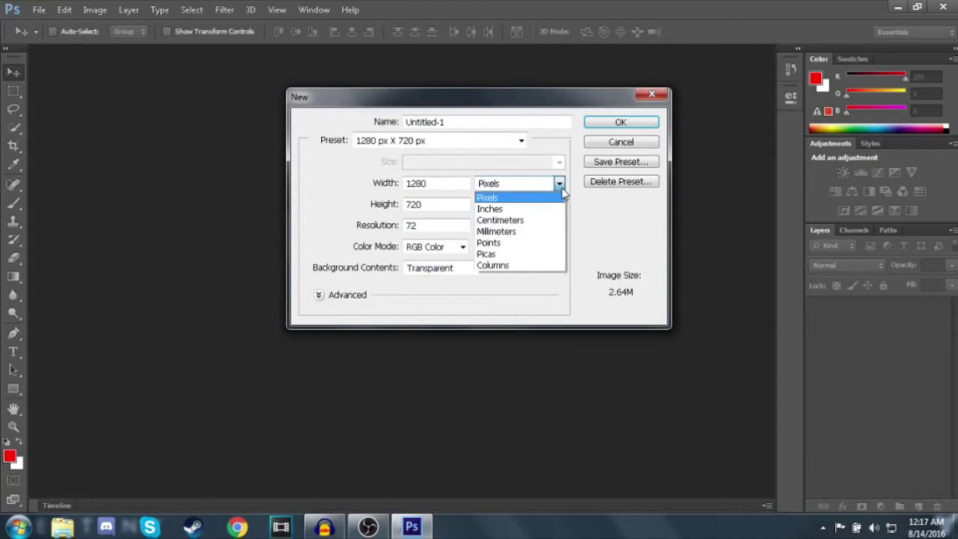
click(560, 186)
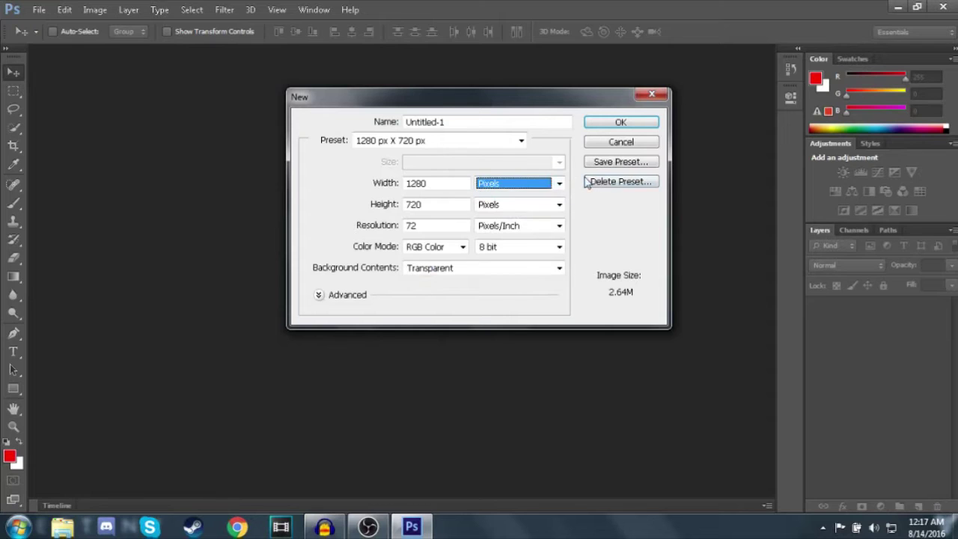
click(572, 192)
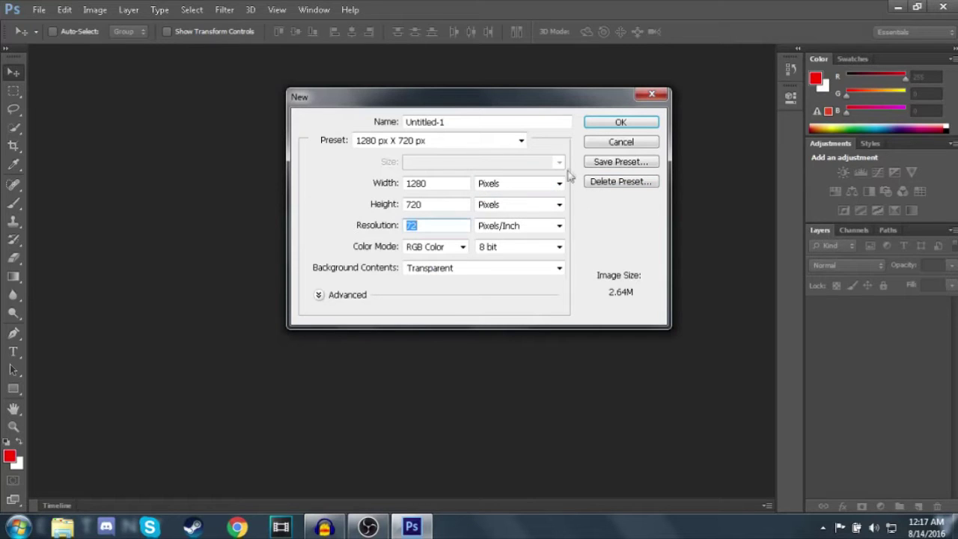
click(602, 121)
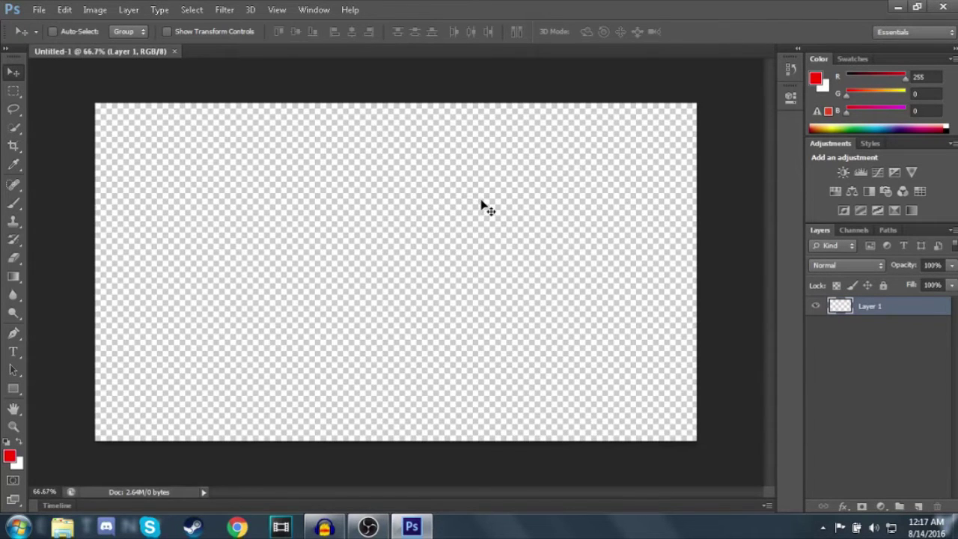
- Open the image 2860316-mei_-_ps4 from the desktop's Thumbnail items folder
click(39, 10)
click(54, 35)
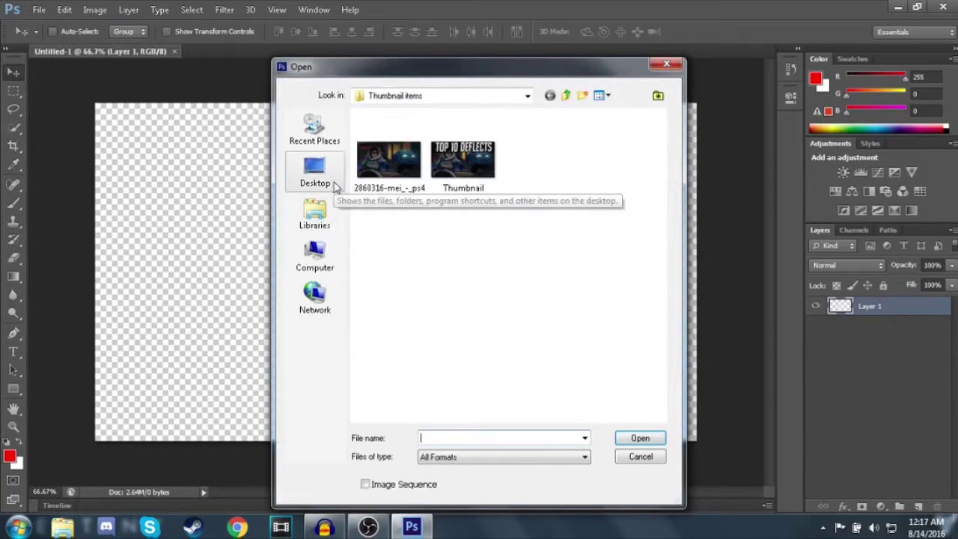
click(334, 186)
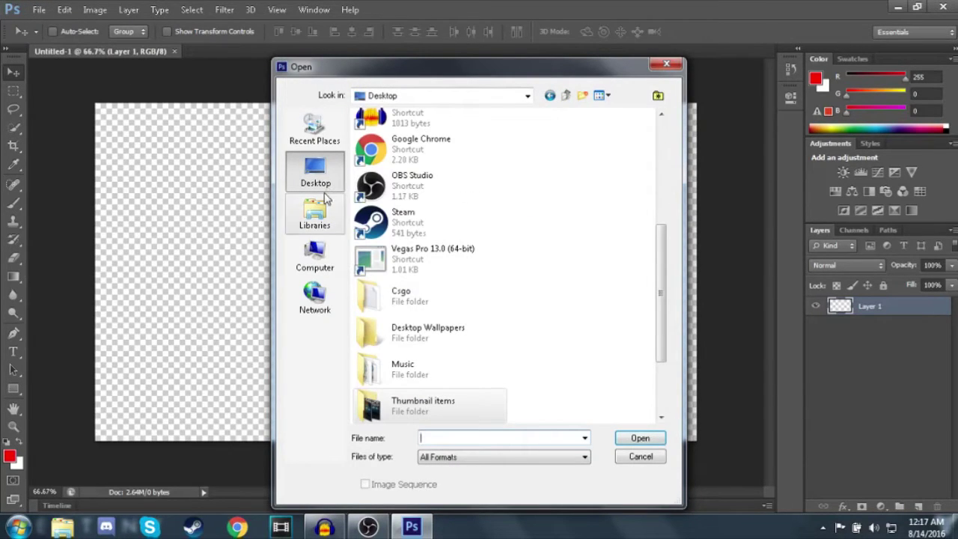
double_click(474, 410)
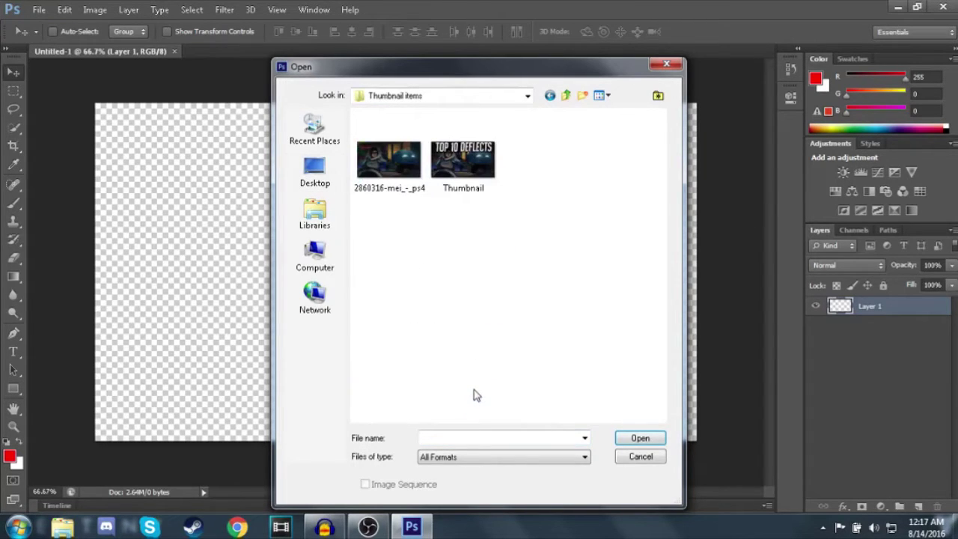
click(388, 160)
click(641, 456)
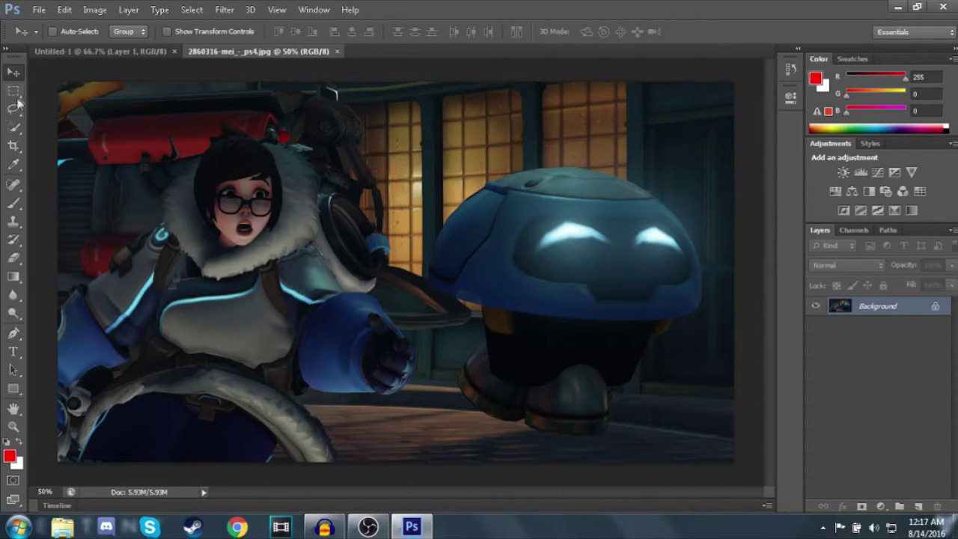
- Select the entire 2860316-mei_-_ps4.jpg image with the Rectangular Marquee and copy it
click(137, 52)
click(258, 52)
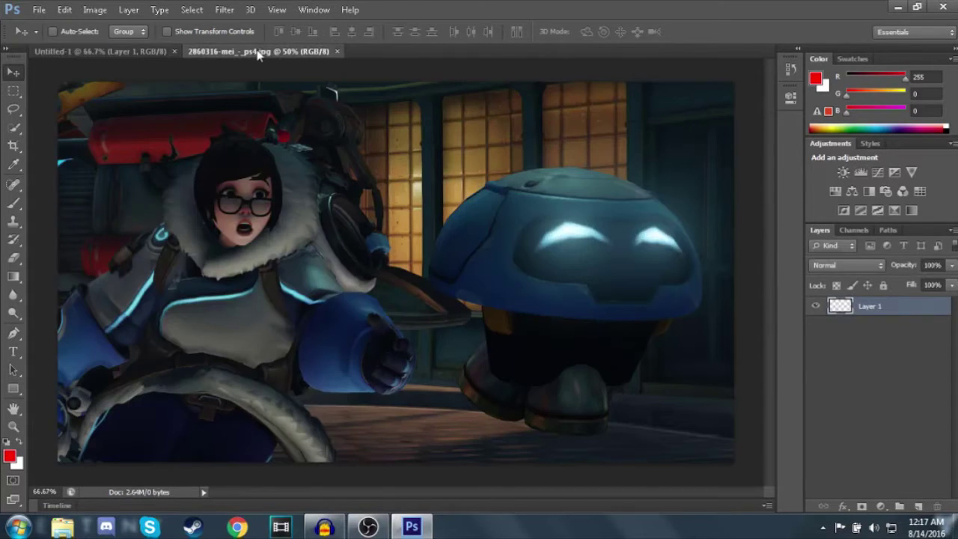
click(15, 100)
drag(53, 76, 753, 425)
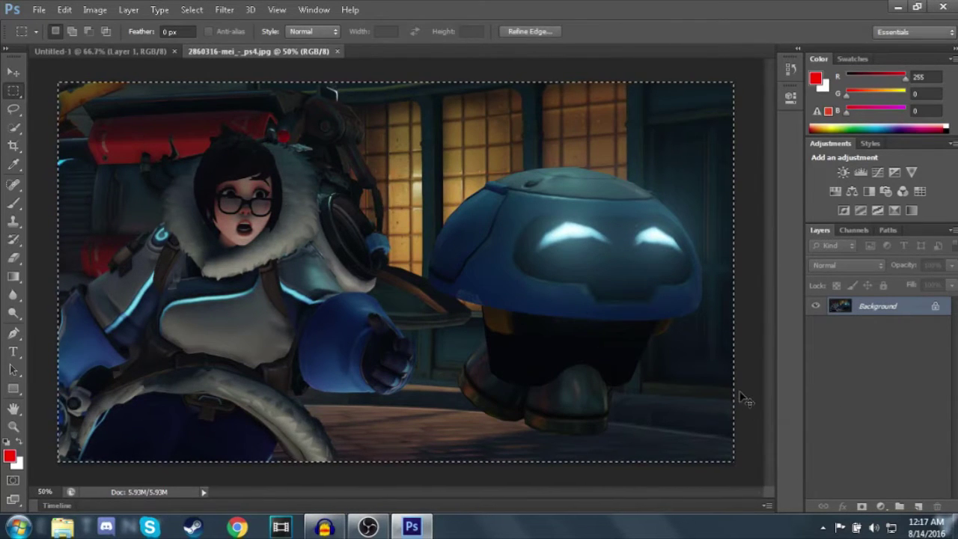
- Add a new layer in the Untitled-1 document and paste the copied image onto it
click(142, 53)
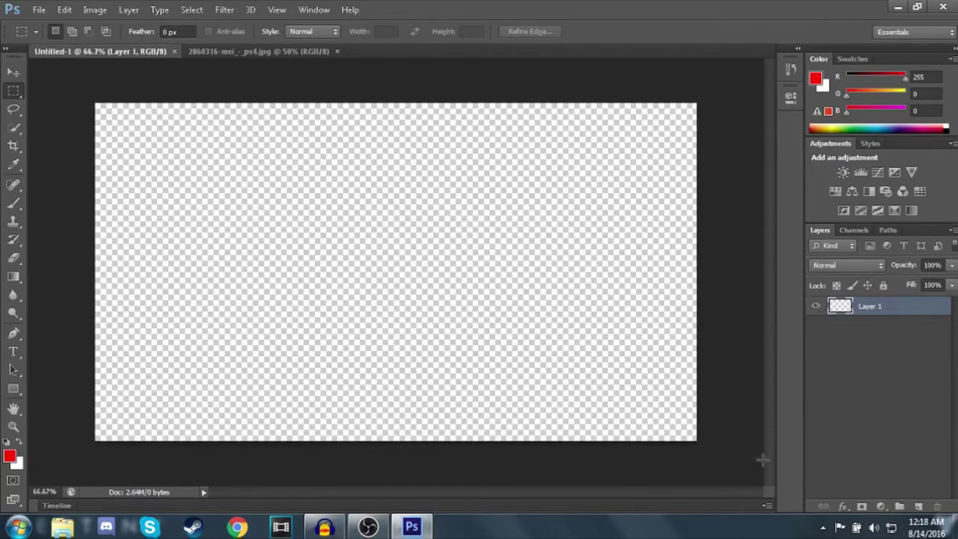
click(918, 506)
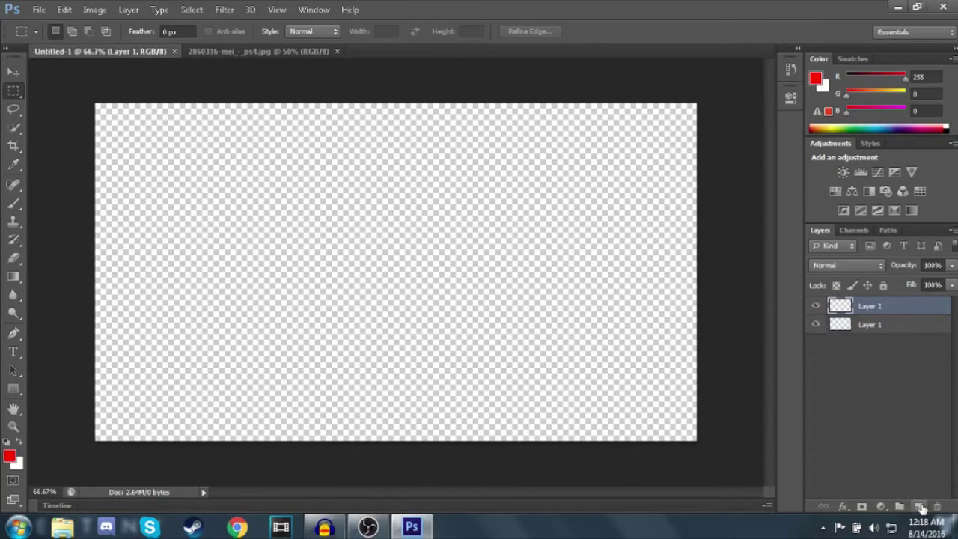
key(ctrl+v)
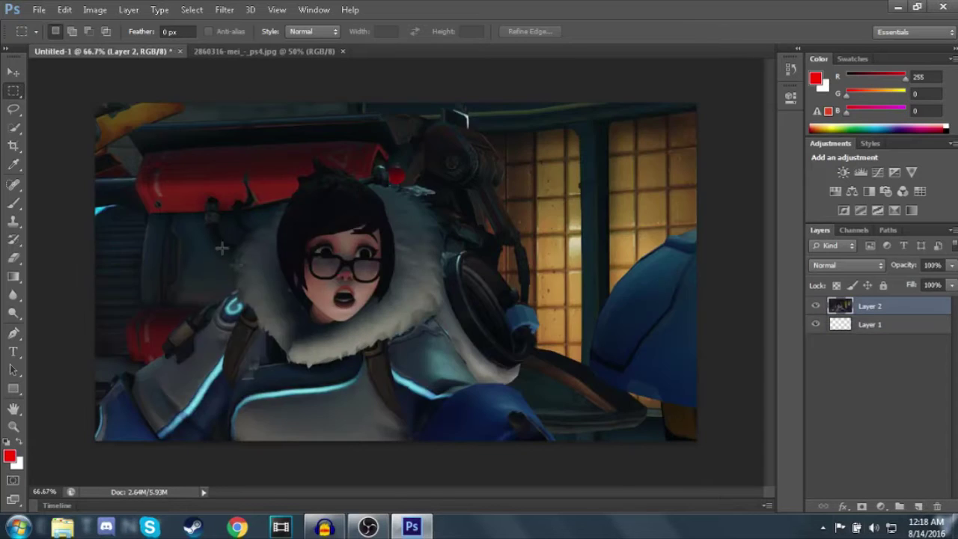
- Free Transform the pasted image, scaling it down and positioning it so the whole picture fits the canvas
key(ctrl+t)
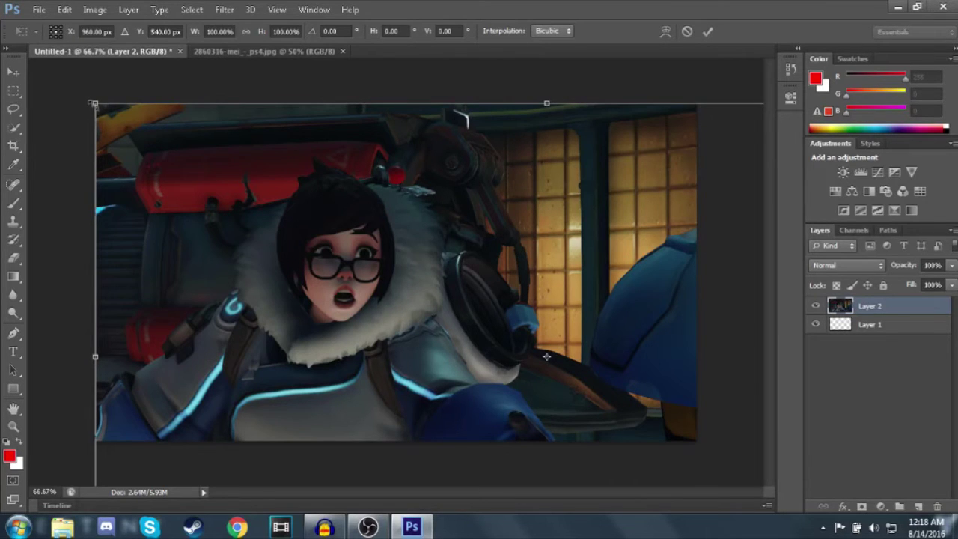
drag(177, 176, 345, 290)
drag(574, 402, 259, 223)
drag(65, 87, 91, 106)
key(Return)
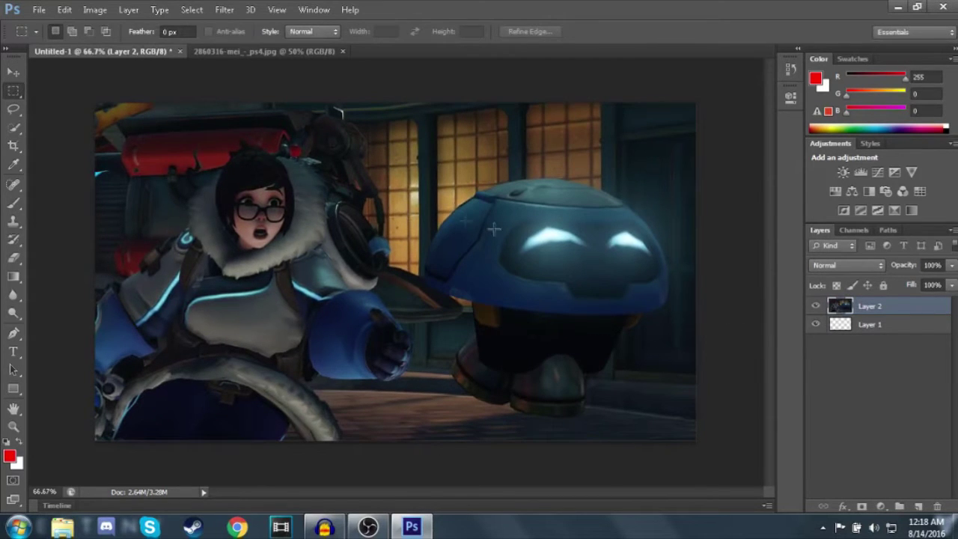
click(14, 75)
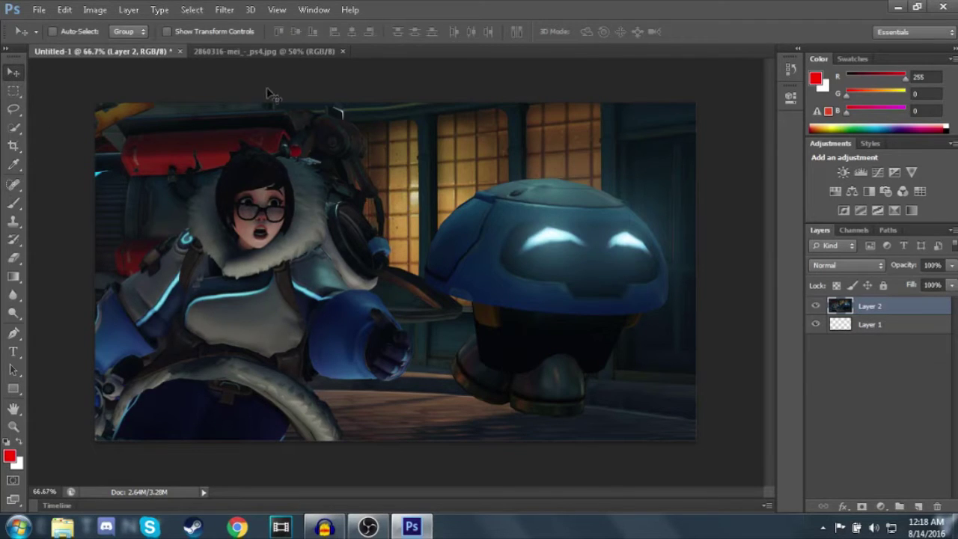
- Apply the Sharpen filter and the Sharpen Edges filter to the image layer
click(224, 10)
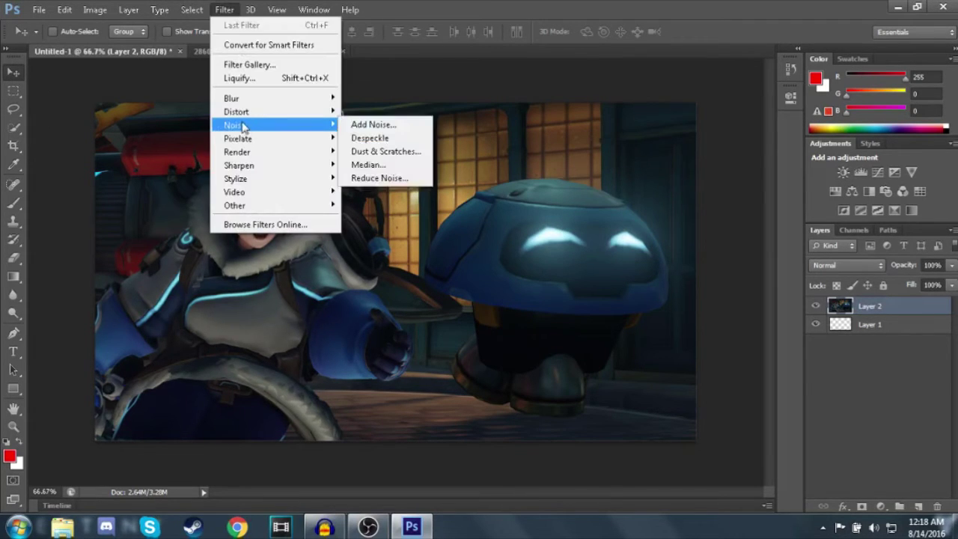
mouse_move(267, 167)
click(346, 165)
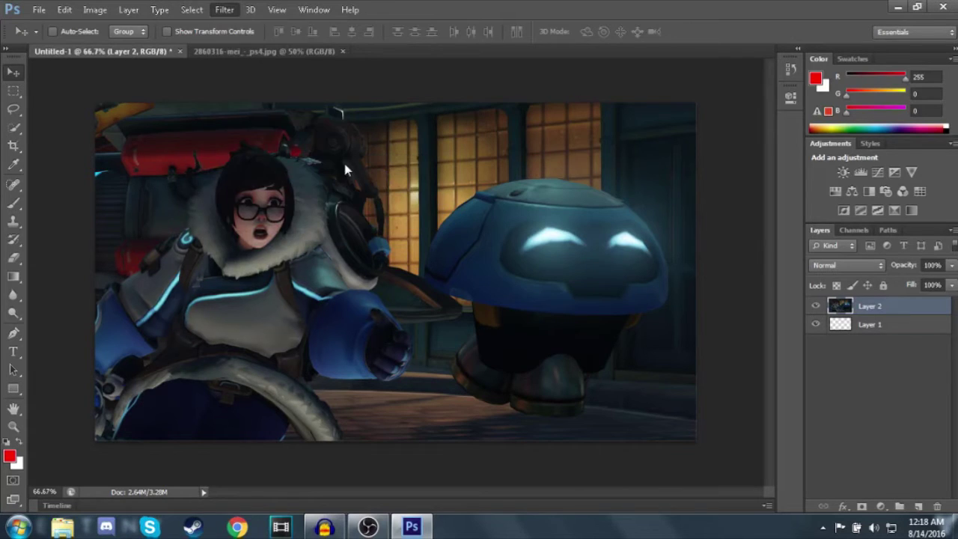
click(224, 10)
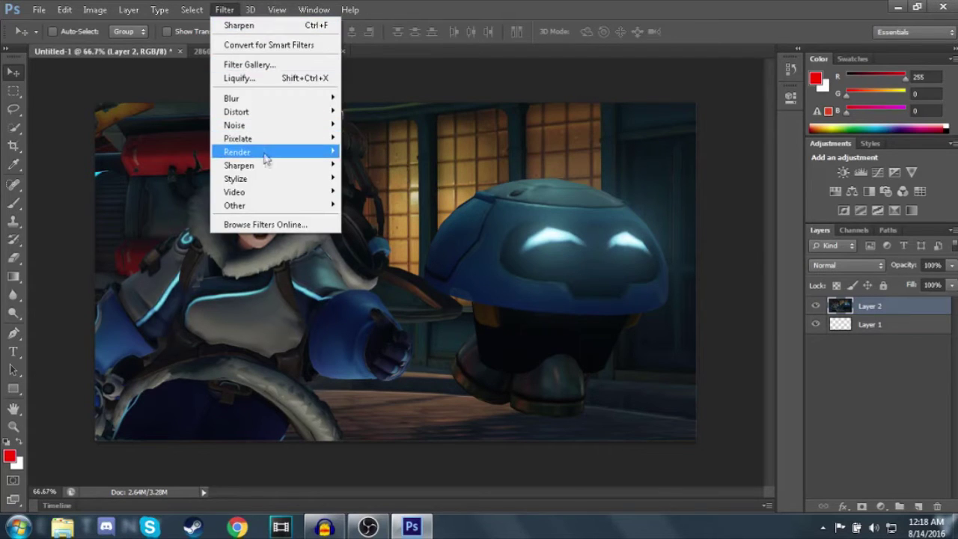
mouse_move(331, 165)
click(383, 177)
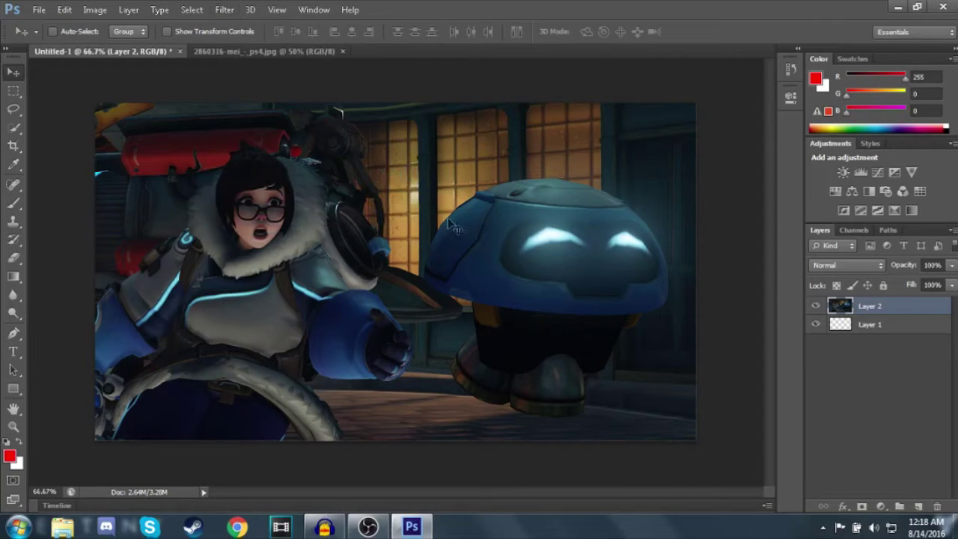
click(225, 10)
mouse_move(268, 167)
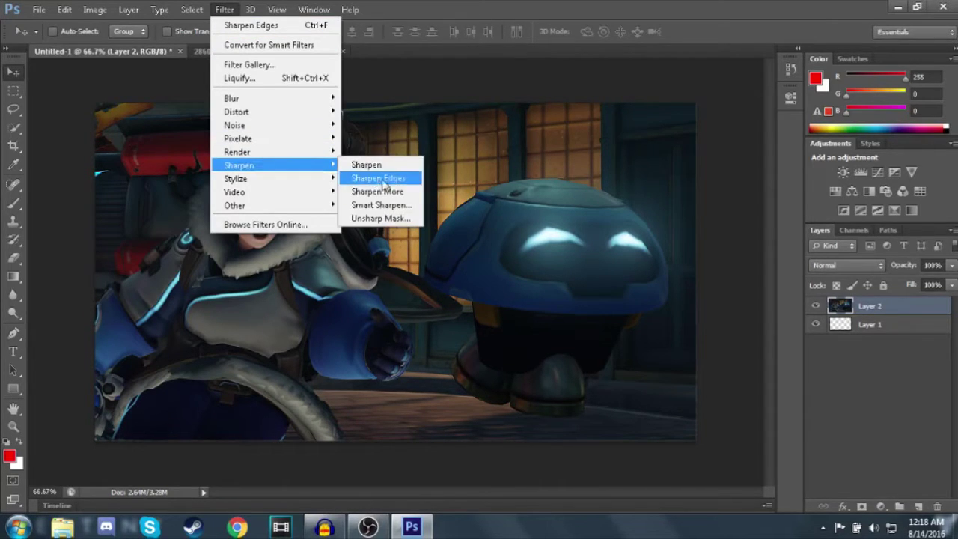
click(539, 91)
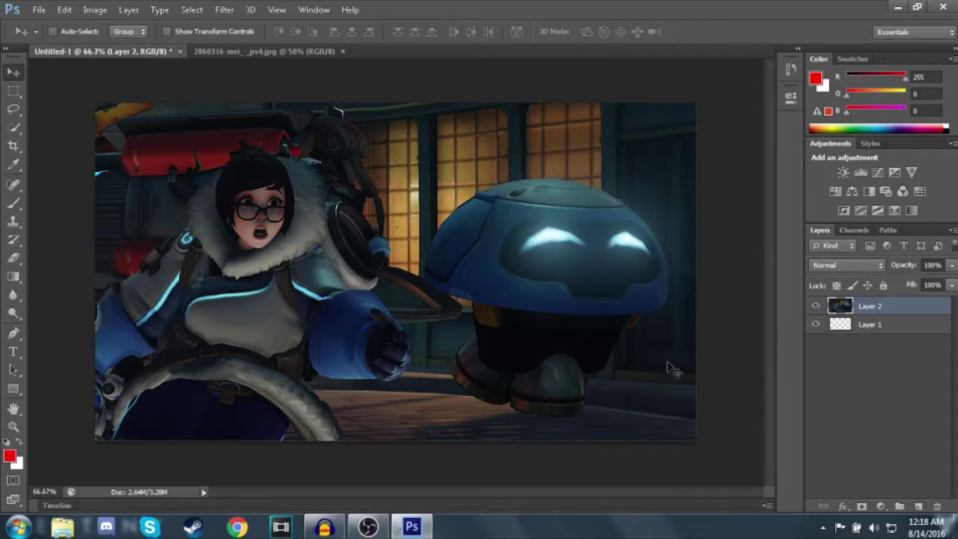
- Widen the image layer slightly with Free Transform so it covers the canvas's right edge
key(ctrl+t)
drag(696, 440, 704, 441)
key(Return)
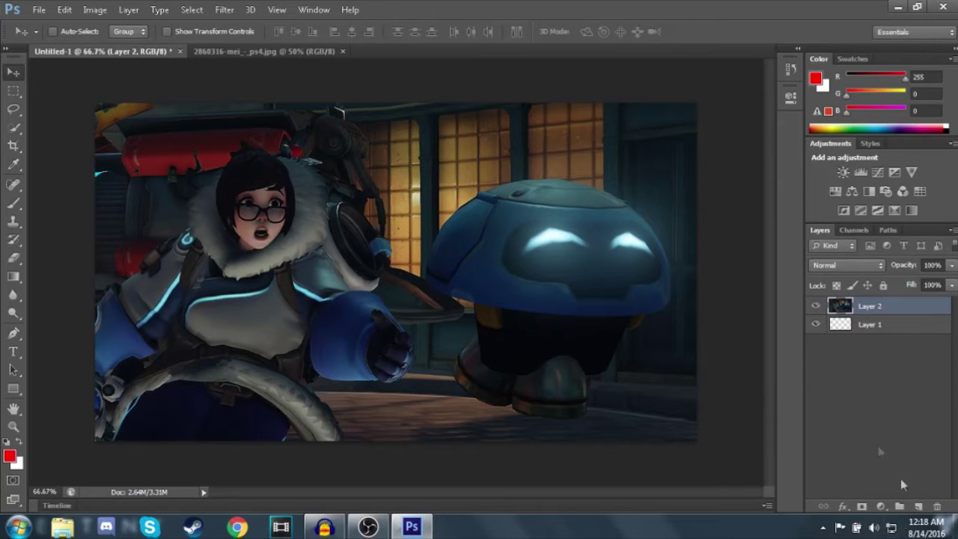
- Delete the empty Layer 1 and rename the remaining image layer to Layer 1
click(846, 327)
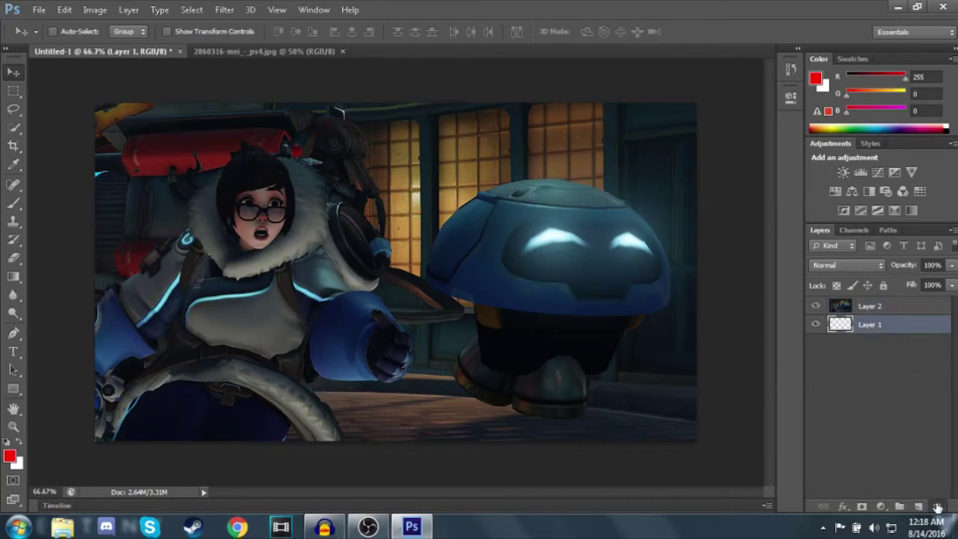
click(937, 507)
click(453, 202)
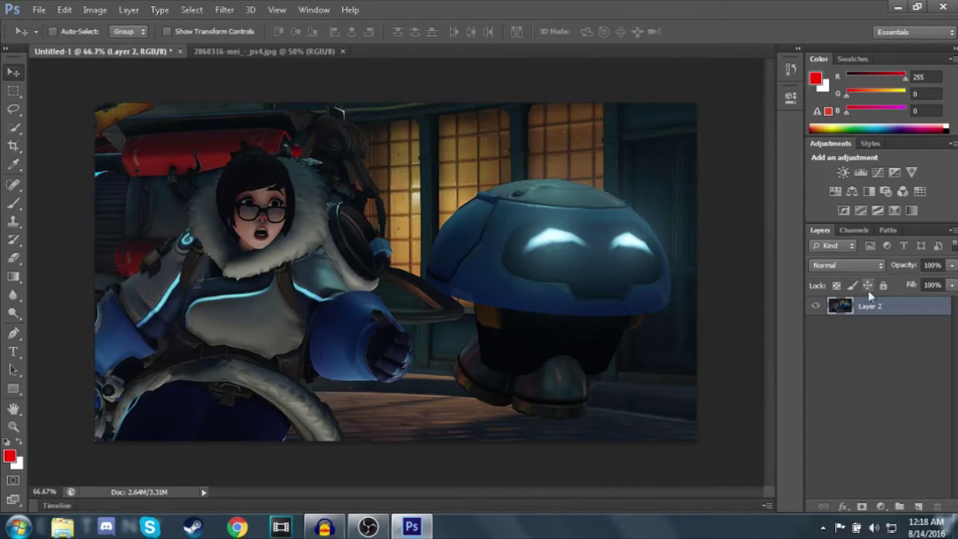
double_click(881, 313)
text(Layer 1)
key(Return)
- Zoom in to 200% on the blue robot's head and examine its glowing eyes
click(13, 427)
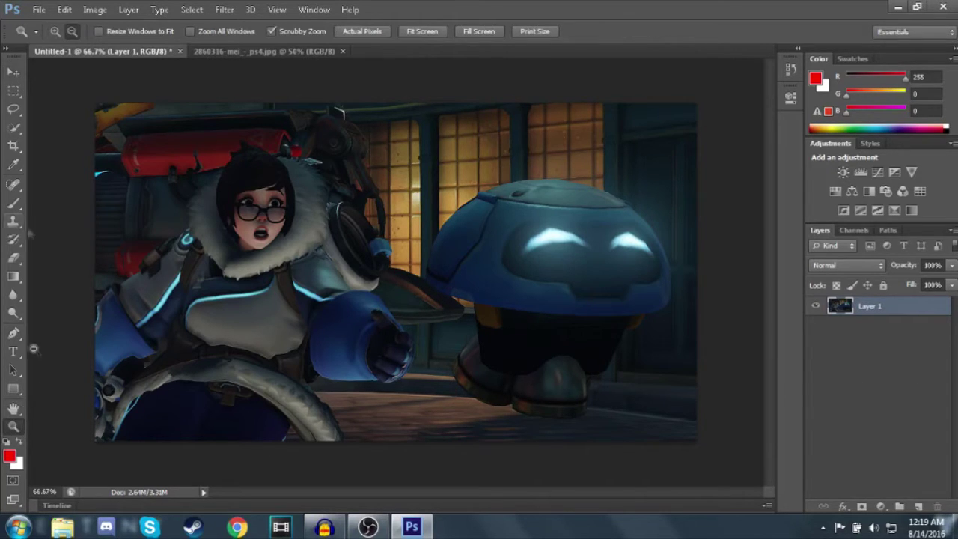
click(635, 273)
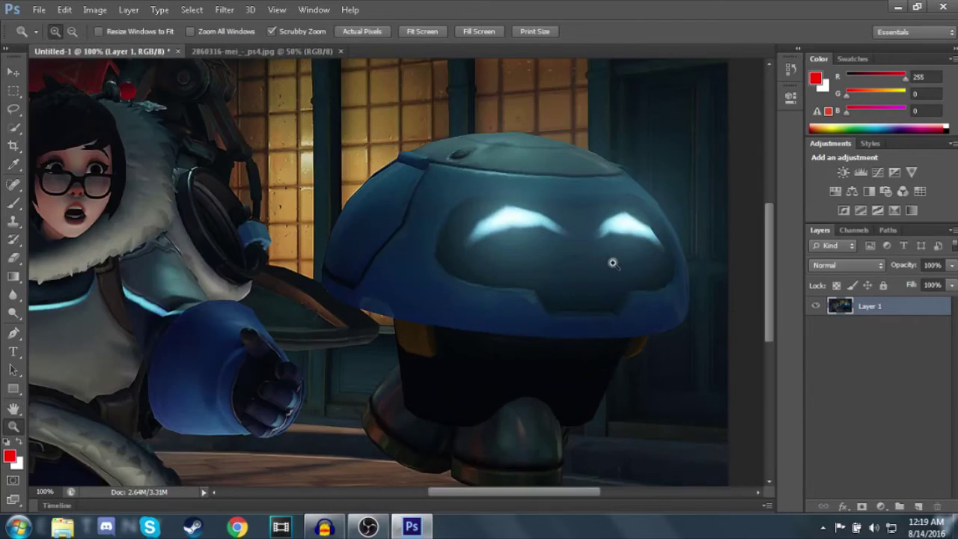
click(611, 264)
scroll(589, 270, down, 3)
scroll(588, 270, down, 5)
scroll(584, 267, up, 6)
scroll(581, 273, up, 4)
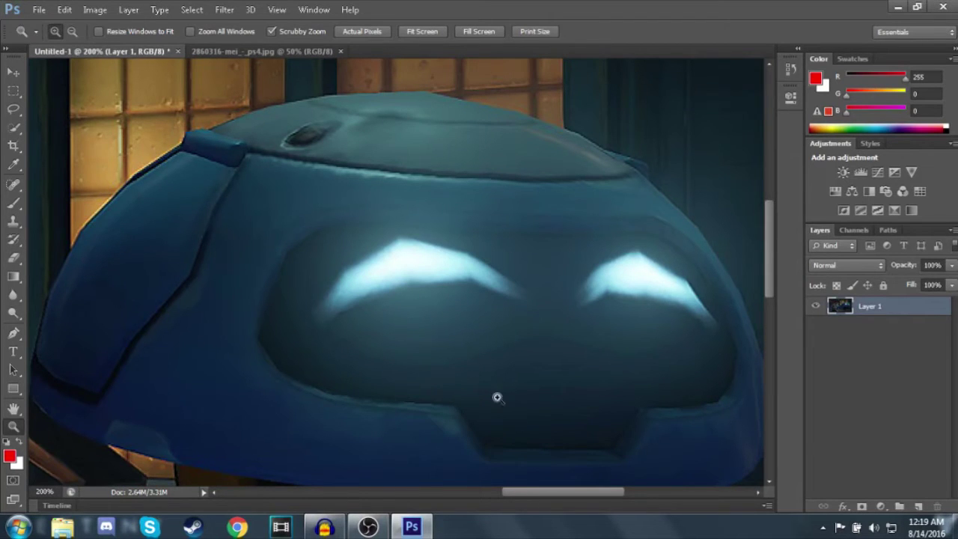
- Start a Pen tool path where the robot's two boots meet, and trace around the left boot up to the dark body
scroll(474, 385, down, 5)
scroll(470, 383, down, 4)
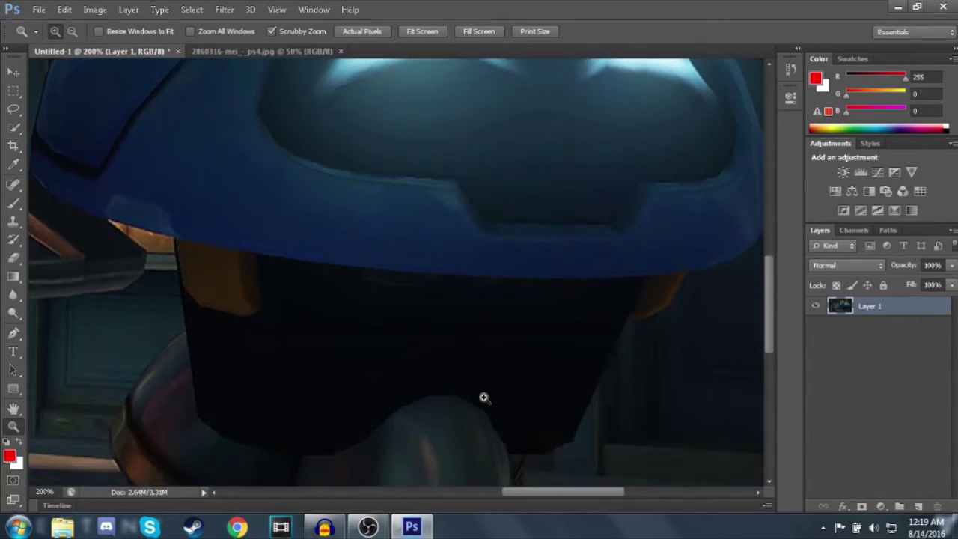
drag(565, 494, 544, 492)
scroll(458, 358, down, 4)
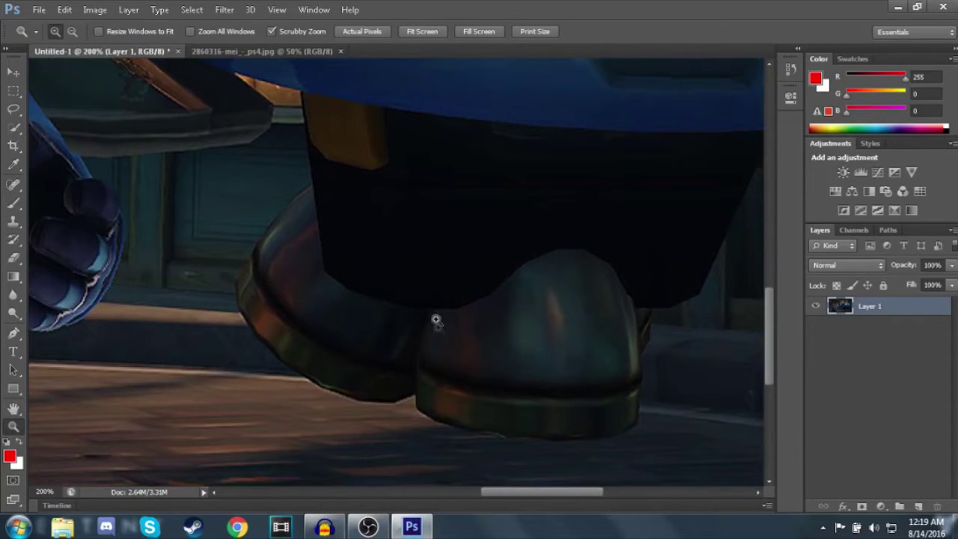
click(15, 334)
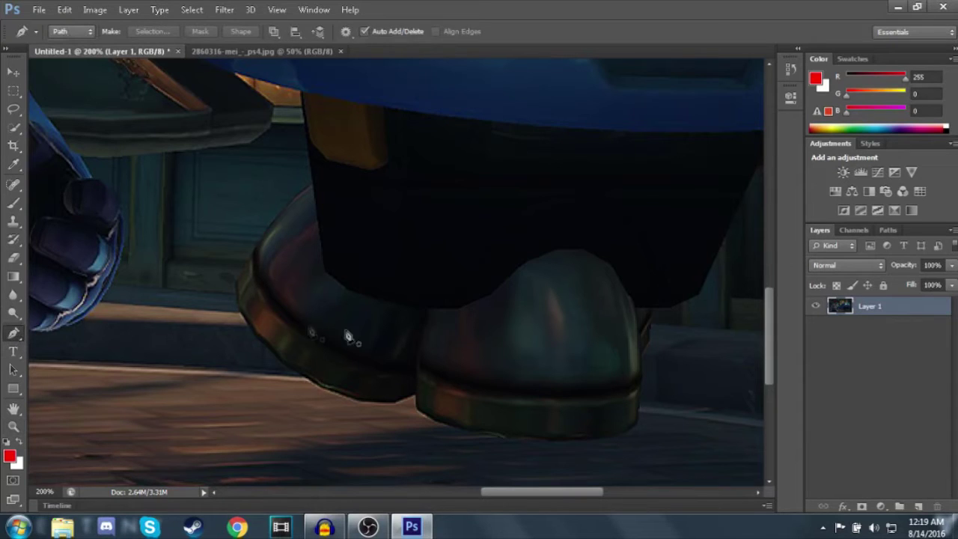
click(415, 397)
click(395, 405)
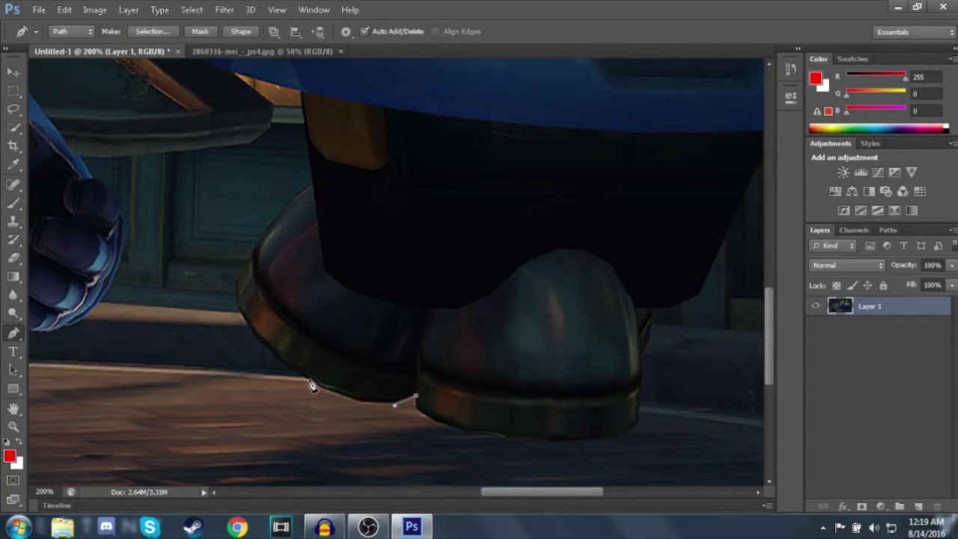
drag(310, 380, 293, 358)
drag(250, 326, 231, 286)
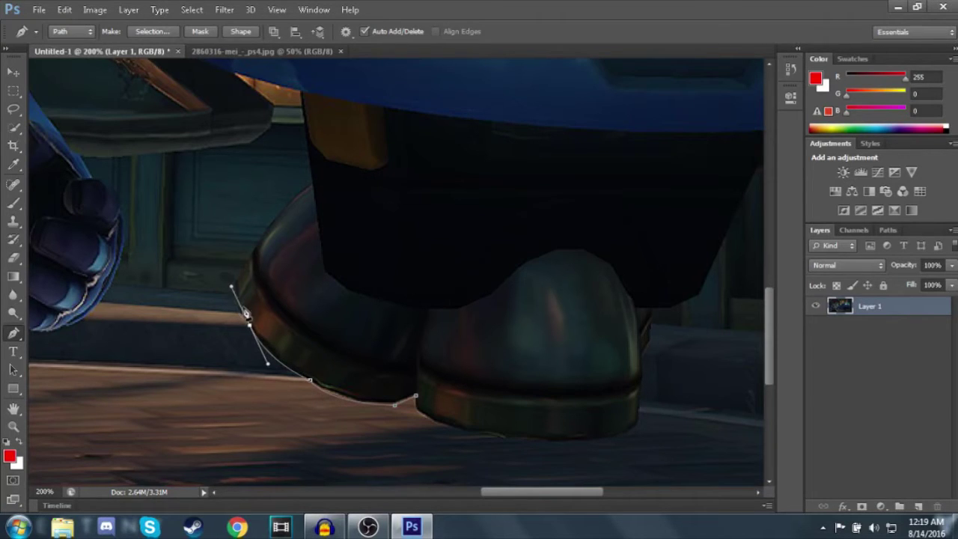
alt+click(250, 325)
drag(240, 309, 238, 291)
drag(313, 185, 348, 173)
- Continue the path up the robot's left body edge and around the left side of the blue shell to its small raised tab
scroll(337, 232, up, 2)
click(300, 182)
scroll(300, 184, up, 1)
click(234, 166)
drag(156, 118, 144, 89)
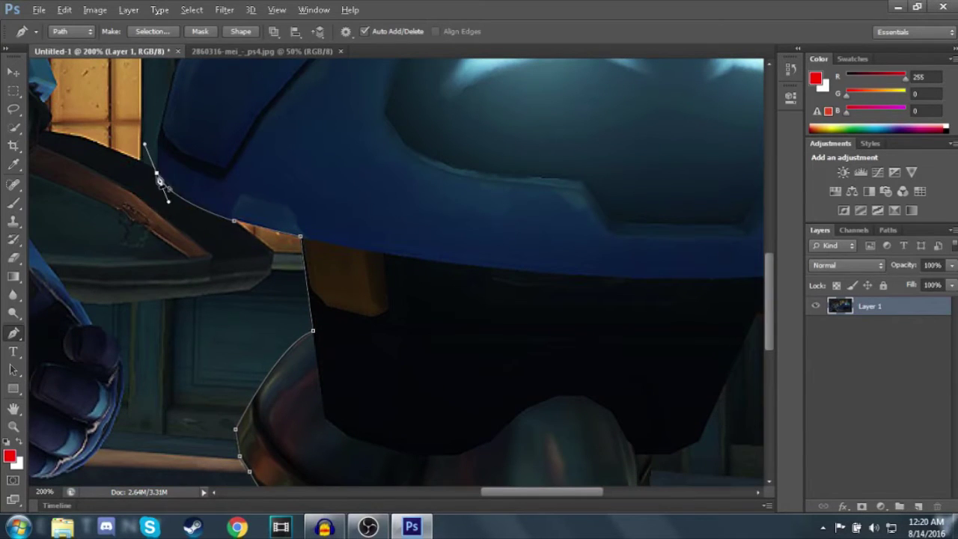
scroll(150, 161, up, 3)
drag(208, 185, 273, 93)
click(309, 98)
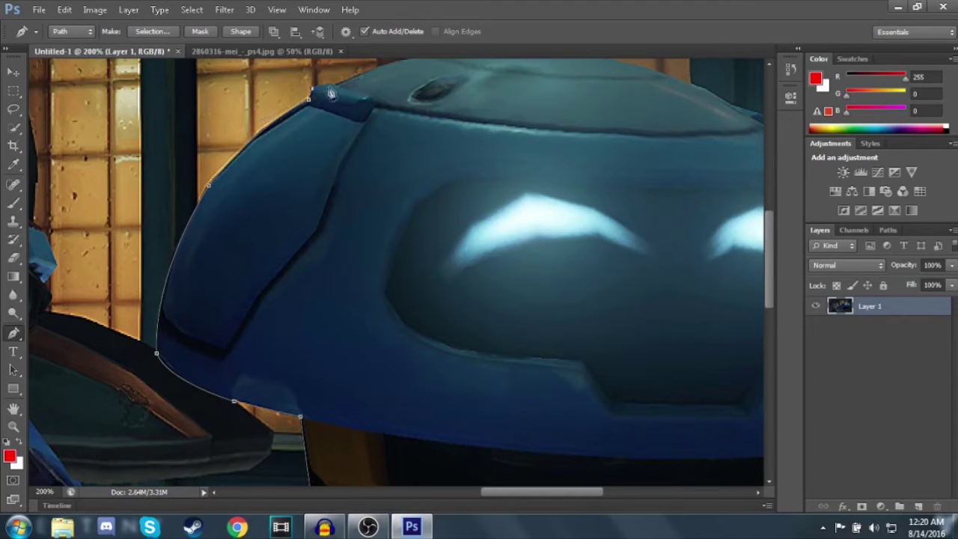
- Trace the path over the top of the robot's head to the small pointed tip on its right side
scroll(358, 139, up, 1)
drag(502, 174, 587, 179)
alt+click(502, 173)
drag(648, 194, 626, 234)
key(ctrl+z)
click(449, 171)
click(598, 214)
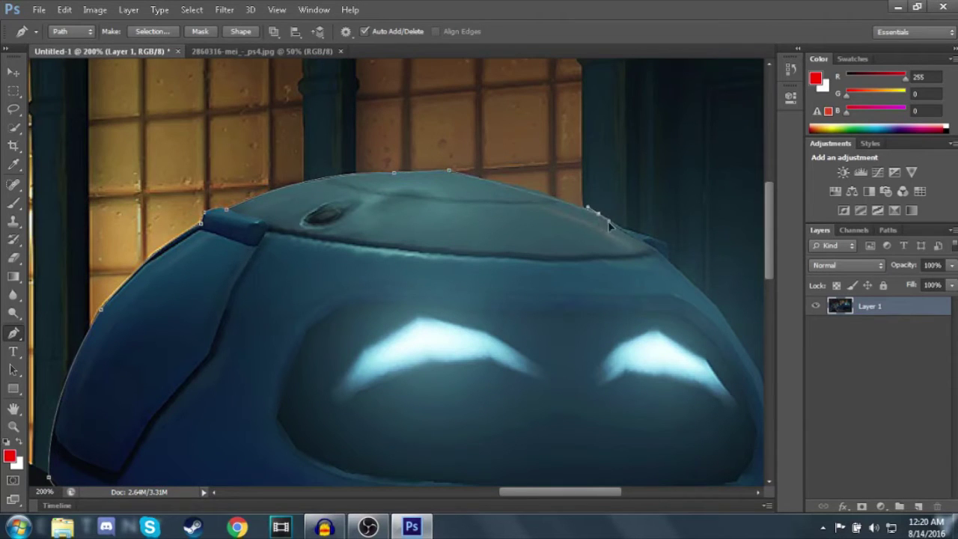
click(619, 227)
click(651, 238)
click(667, 244)
scroll(668, 245, down, 1)
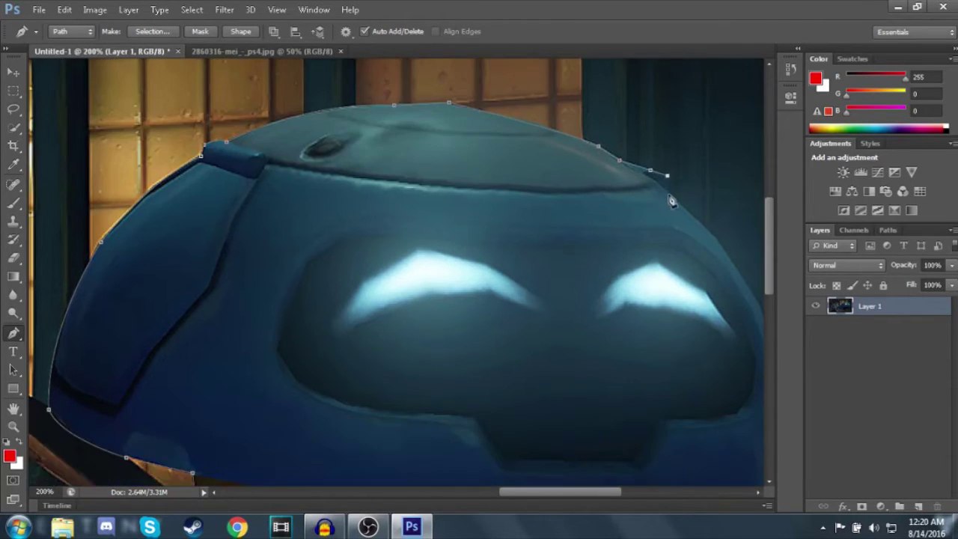
- Trace the path down the right side of the blue shell to the orange piece beneath it
click(669, 194)
scroll(670, 196, down, 1)
drag(591, 492, 636, 492)
click(510, 284)
drag(509, 284, 539, 378)
alt+click(510, 284)
scroll(510, 287, down, 3)
drag(510, 311, 404, 348)
alt+click(510, 311)
alt+click(441, 341)
scroll(441, 344, down, 2)
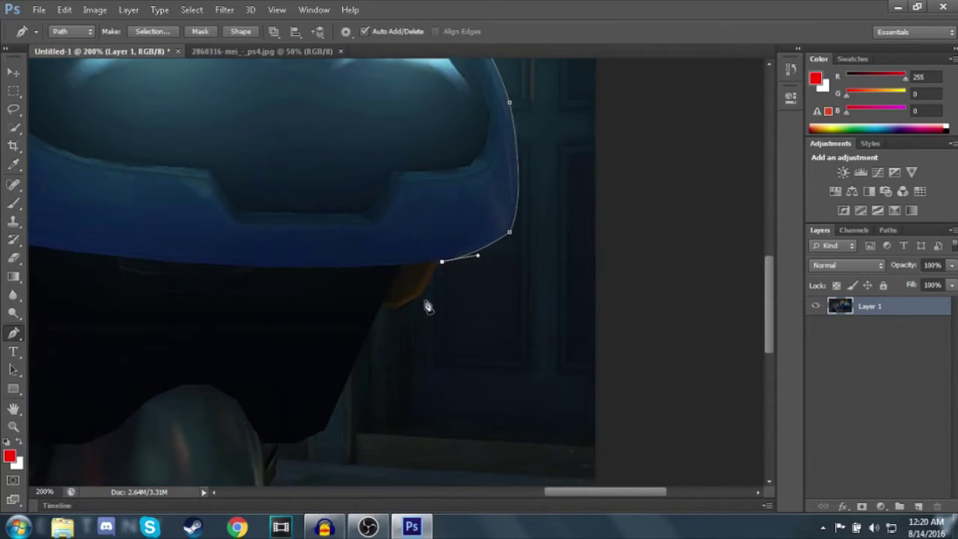
- Trace the path around the right orange piece, down the dark body's right edge and along the right boot's side to its sole
click(423, 295)
click(395, 312)
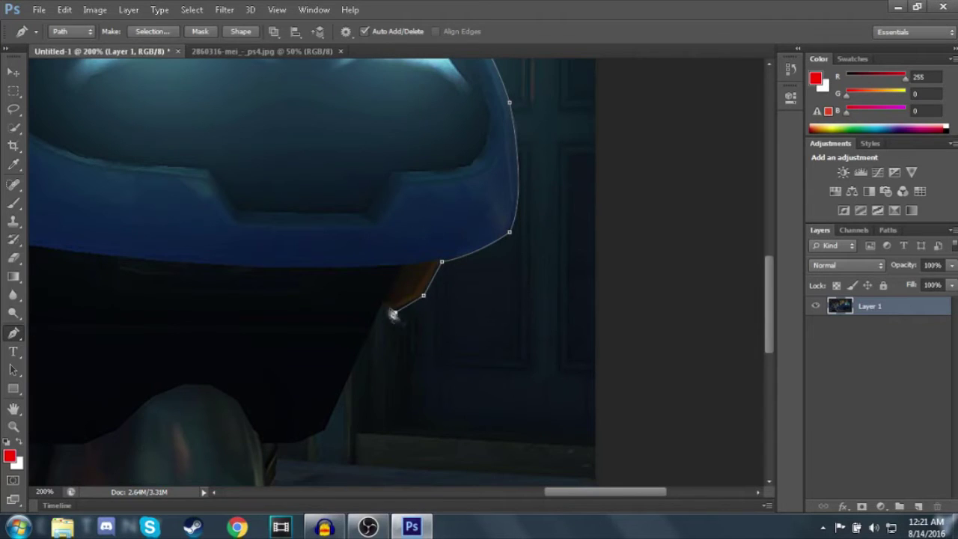
click(380, 307)
scroll(379, 309, down, 3)
click(326, 341)
click(297, 352)
click(280, 356)
click(276, 385)
click(267, 403)
scroll(267, 404, down, 4)
click(264, 356)
- Trace the underside of the right boot's sole and close the path at its starting point between the boots
scroll(262, 356, down, 1)
drag(164, 339, 78, 333)
alt+click(164, 340)
drag(554, 494, 500, 494)
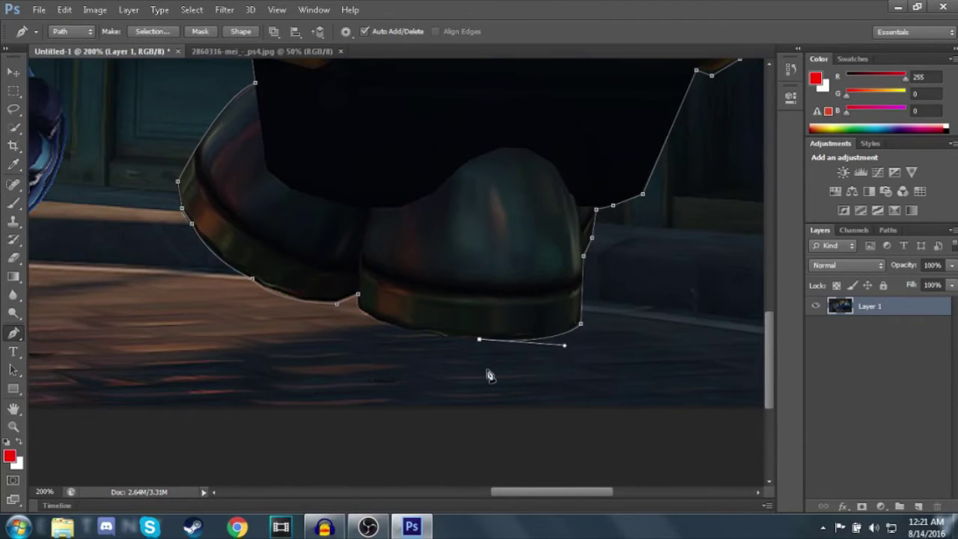
drag(378, 320, 369, 311)
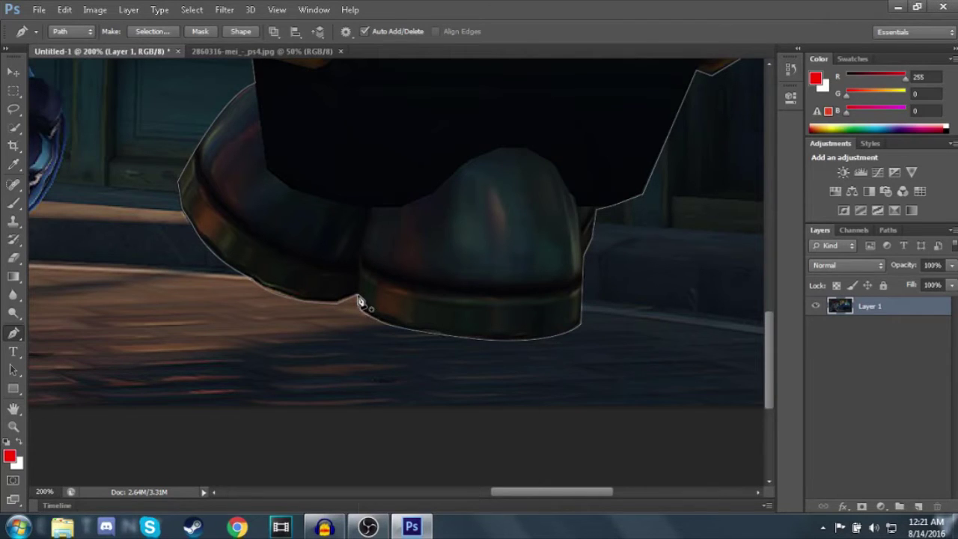
- Convert the robot path into a new anti-aliased selection with a feather radius of 0 pixels
right_click(359, 302)
click(405, 252)
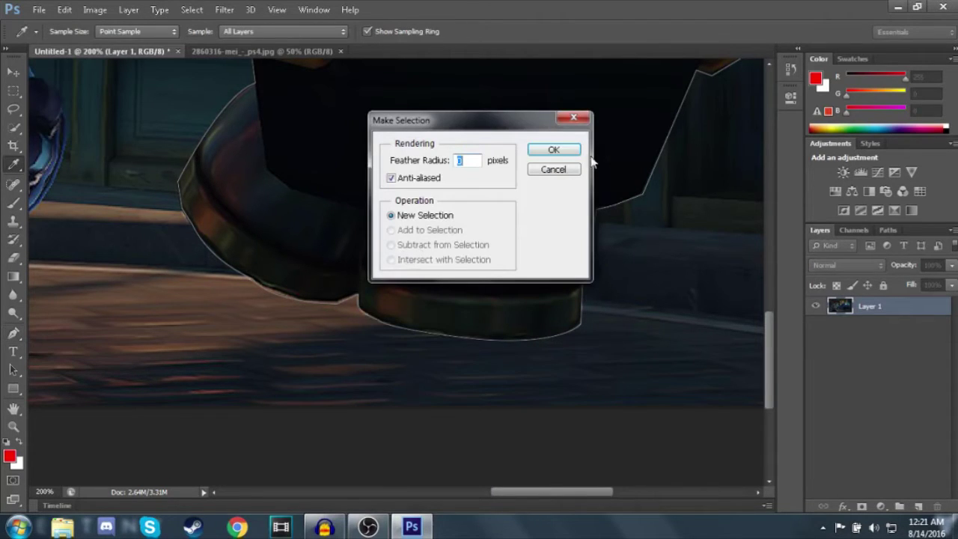
click(576, 152)
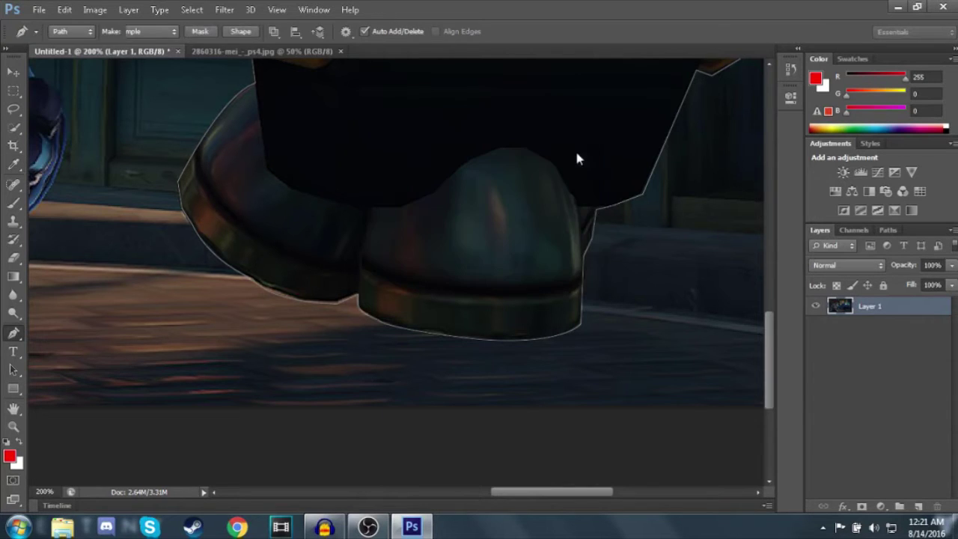
scroll(568, 142, up, 3)
scroll(567, 140, up, 2)
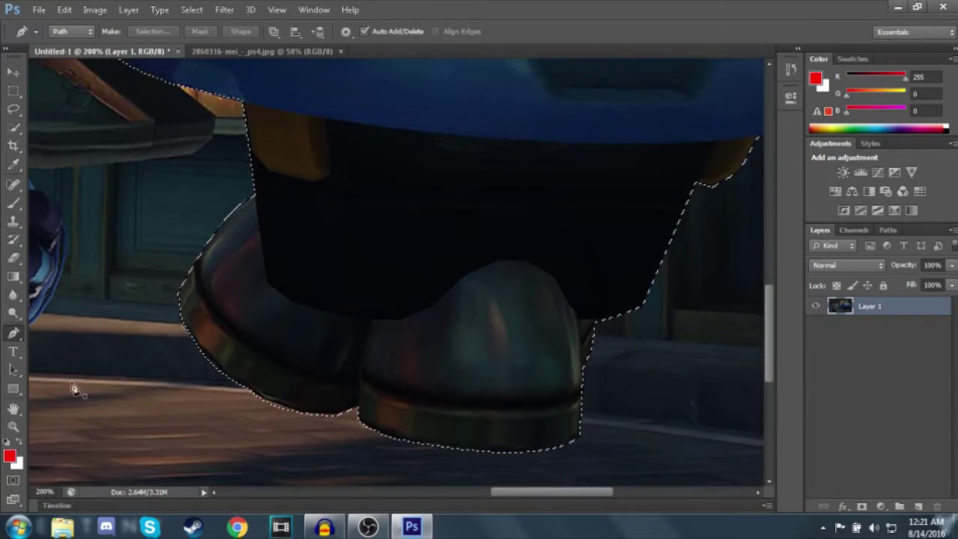
- Copy the selected robot from Layer 1 onto its own new layer
click(13, 428)
click(73, 32)
click(89, 107)
click(139, 172)
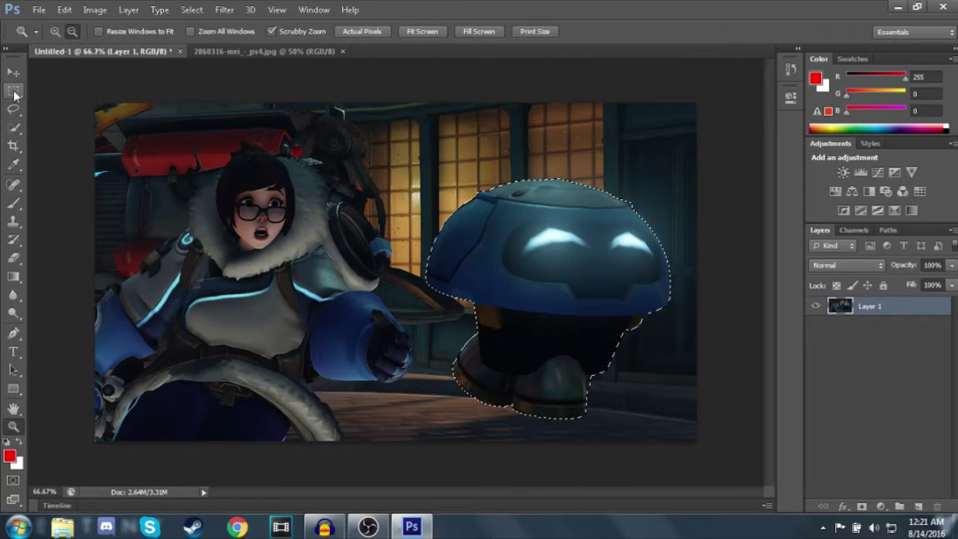
click(14, 91)
right_click(453, 256)
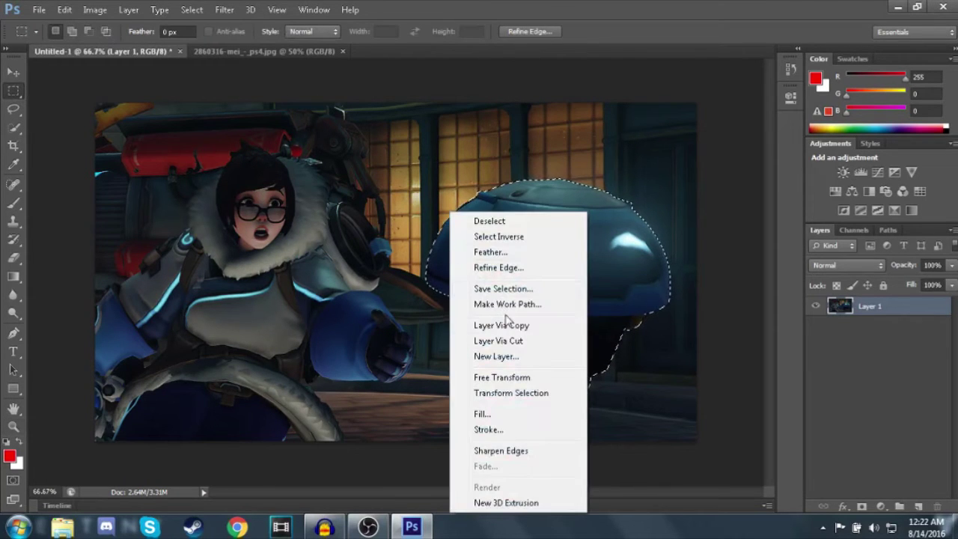
click(497, 322)
click(14, 72)
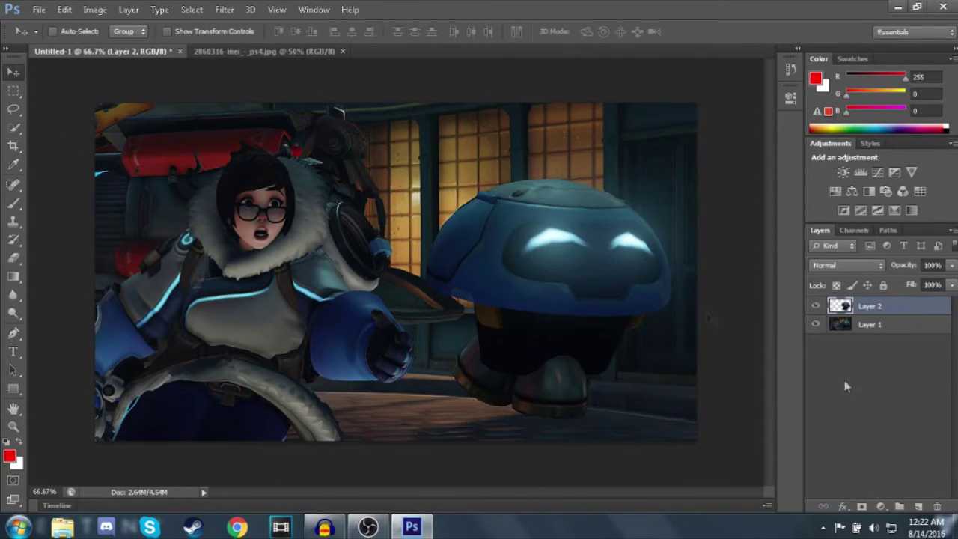
- Hide and show Layer 1 to check the robot cutout on its own
click(816, 324)
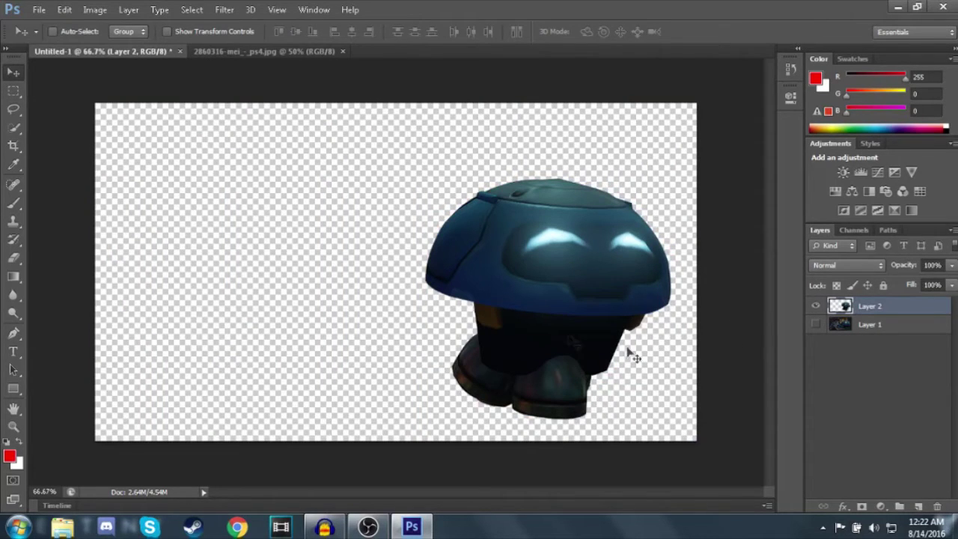
click(816, 324)
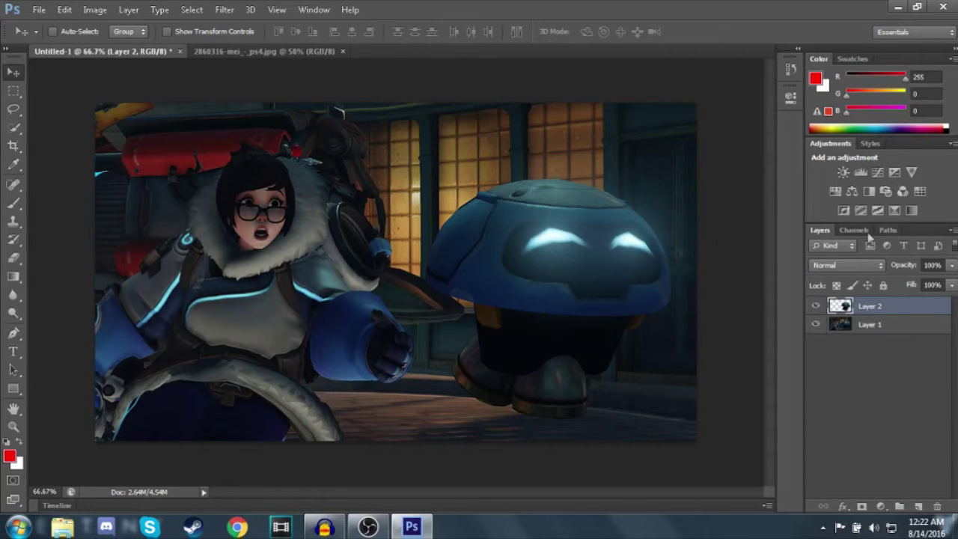
click(816, 324)
click(817, 324)
- Apply a Gaussian Blur with a 9-pixel radius to Layer 1, behind the robot cutout
click(846, 329)
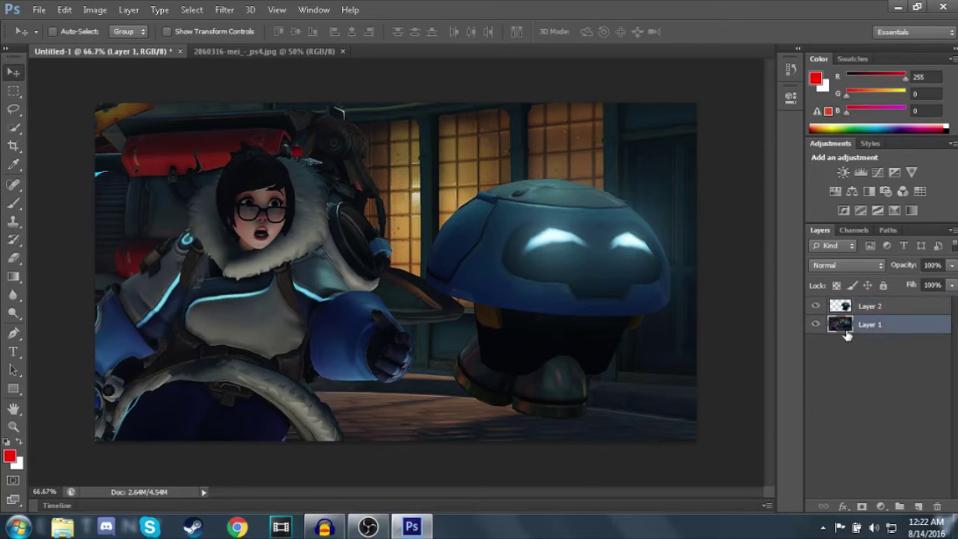
click(218, 11)
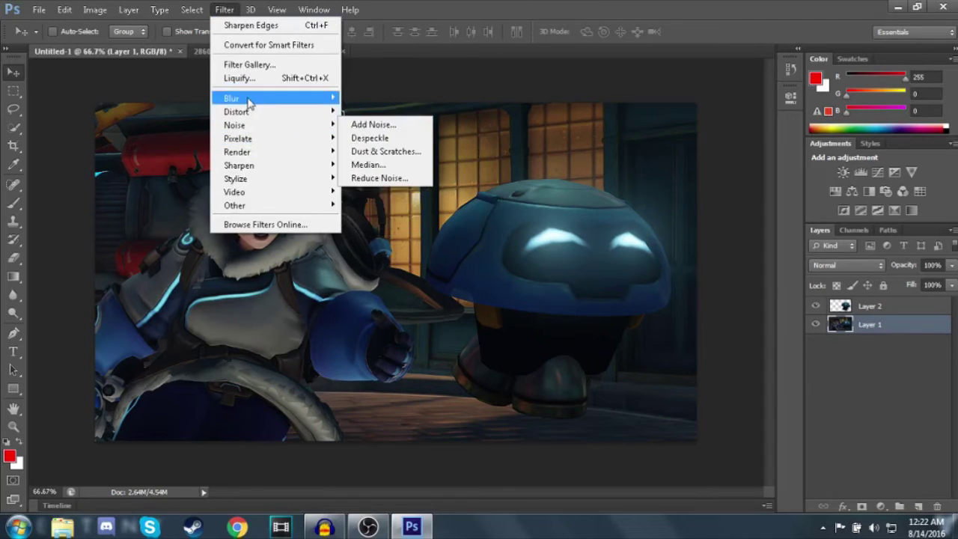
mouse_move(249, 100)
click(396, 184)
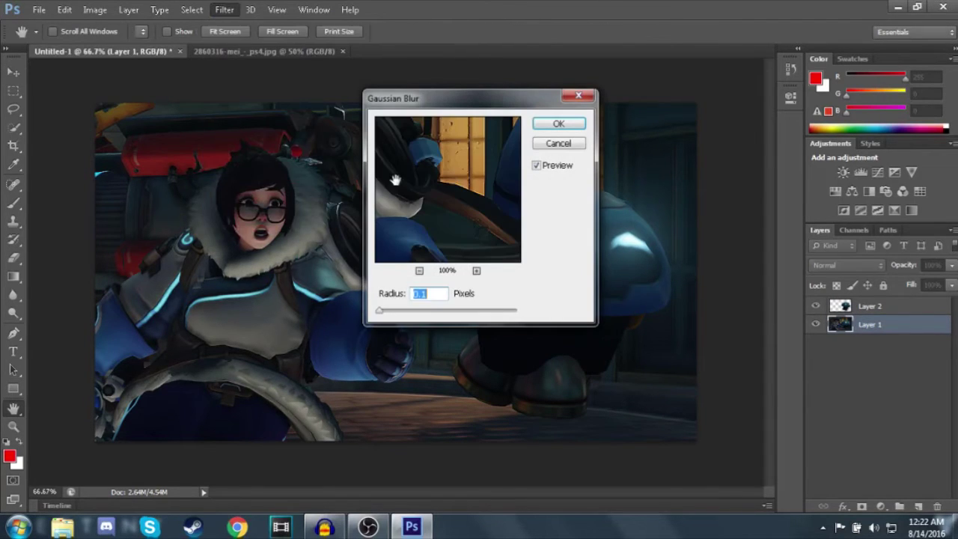
click(399, 310)
double_click(434, 299)
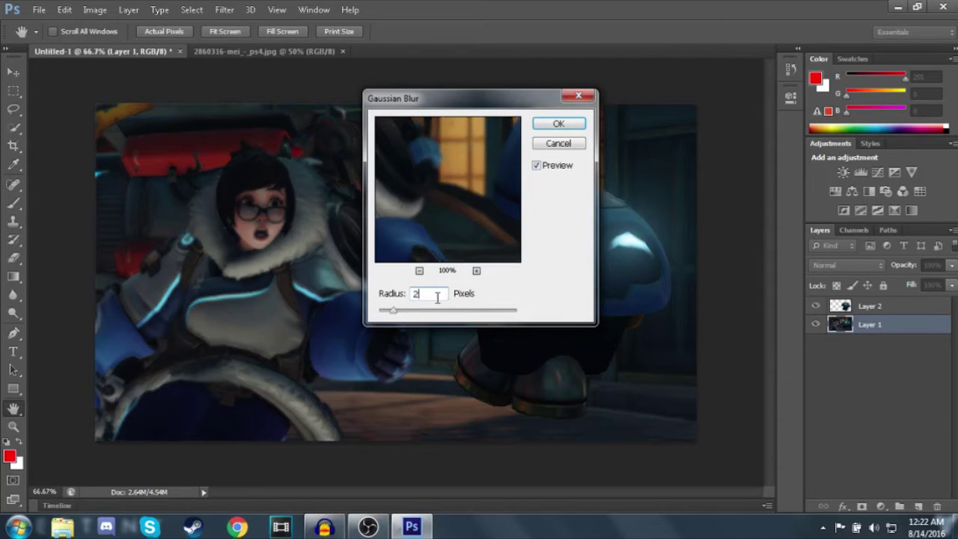
text(9)
key(Return)
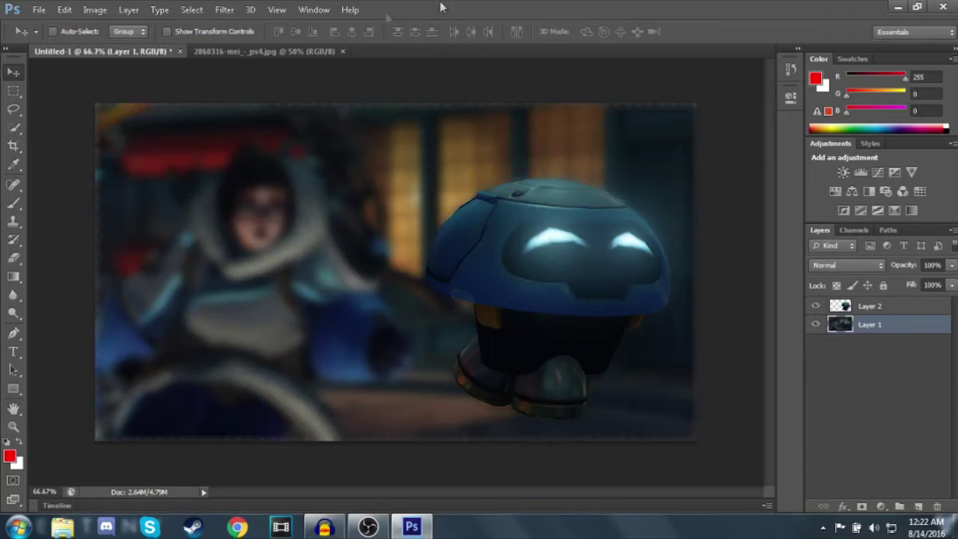
- Apply the Gaussian Blur to Layer 1 a second time, keeping the 9.0-pixel radius
click(225, 9)
mouse_move(267, 171)
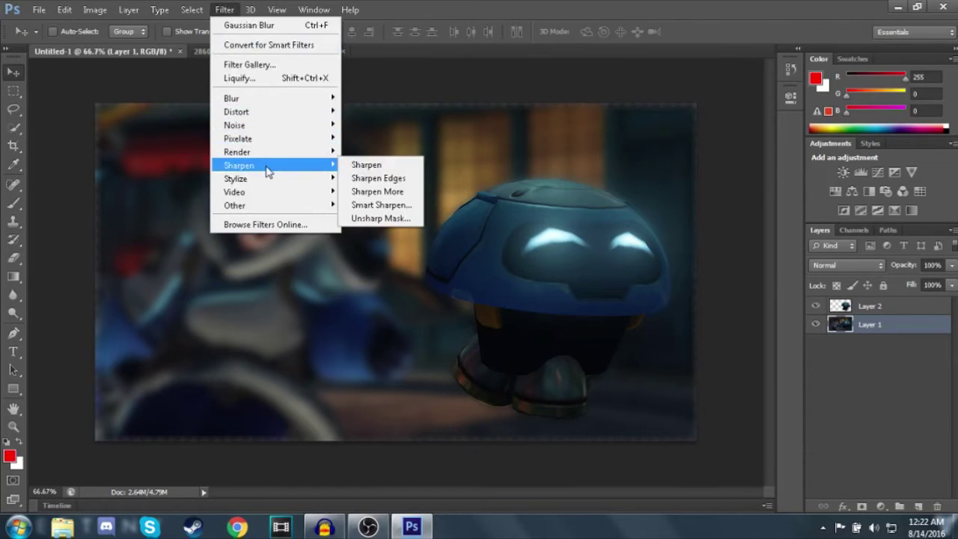
mouse_move(308, 98)
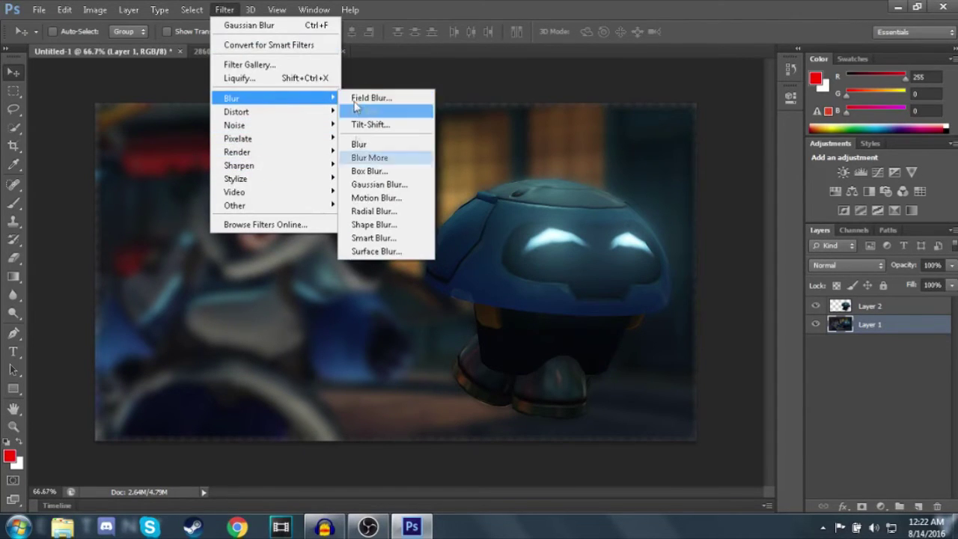
click(382, 185)
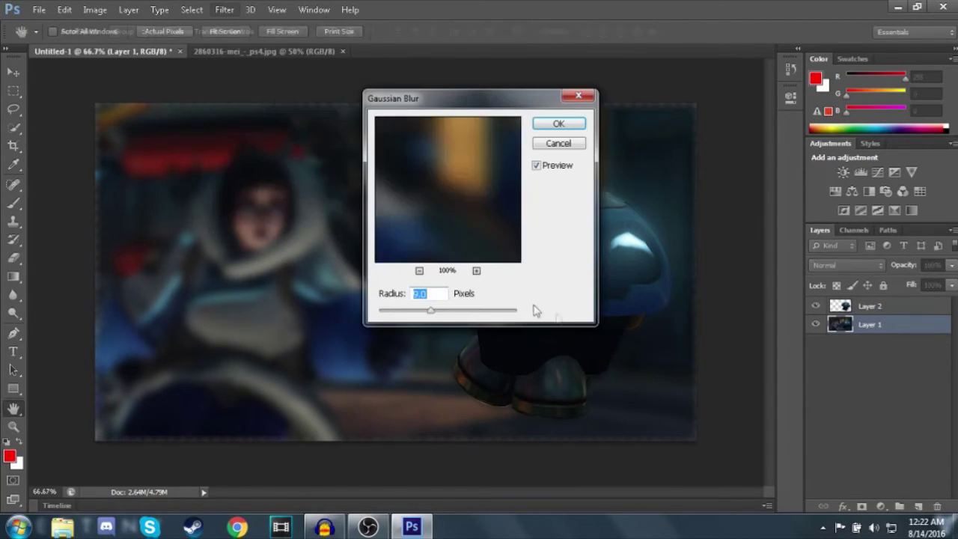
click(558, 125)
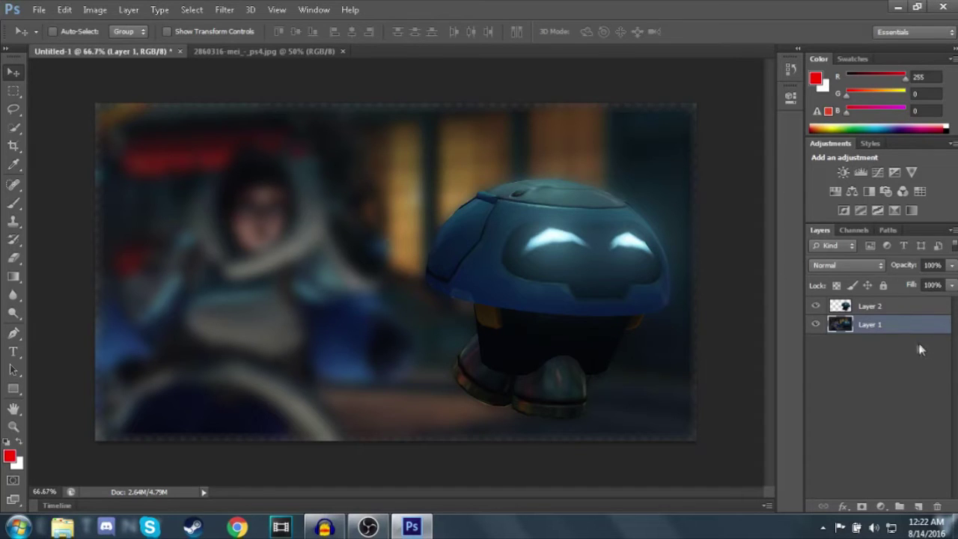
- Undo both Gaussian Blurs on Layer 1
key(ctrl+alt+z)
key(ctrl+alt+z)
key(ctrl+alt+z)
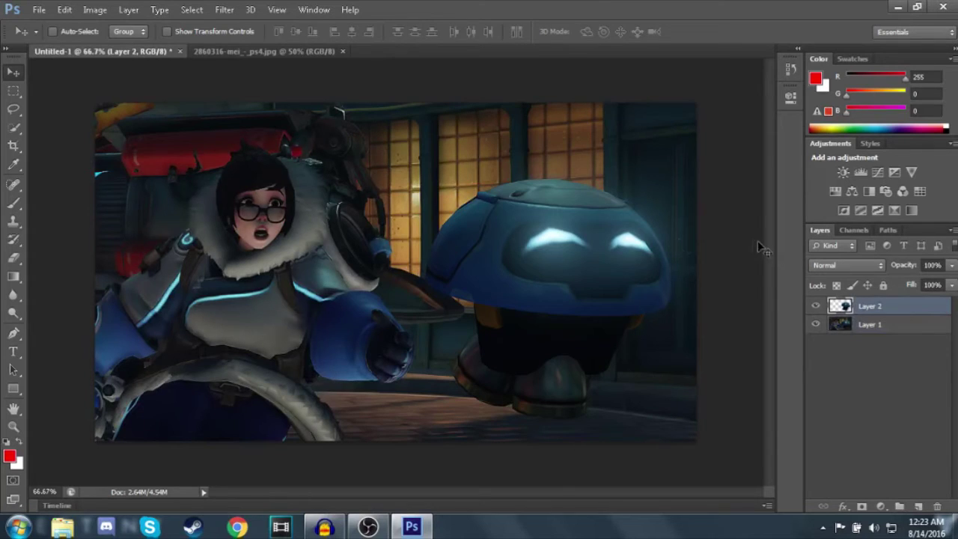
- Add an empty layer, place it beneath Layer 1 and name it Base
click(913, 326)
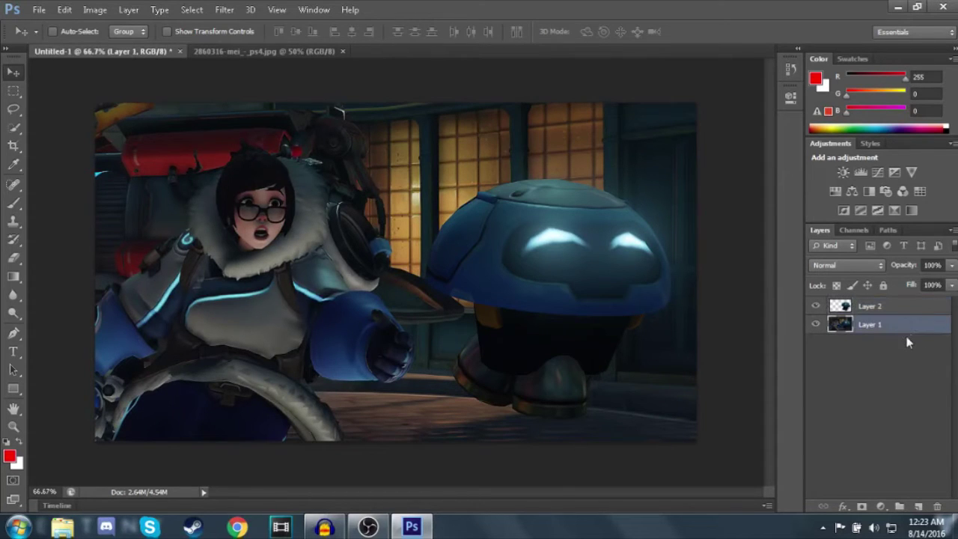
click(918, 507)
drag(890, 328, 892, 371)
double_click(877, 343)
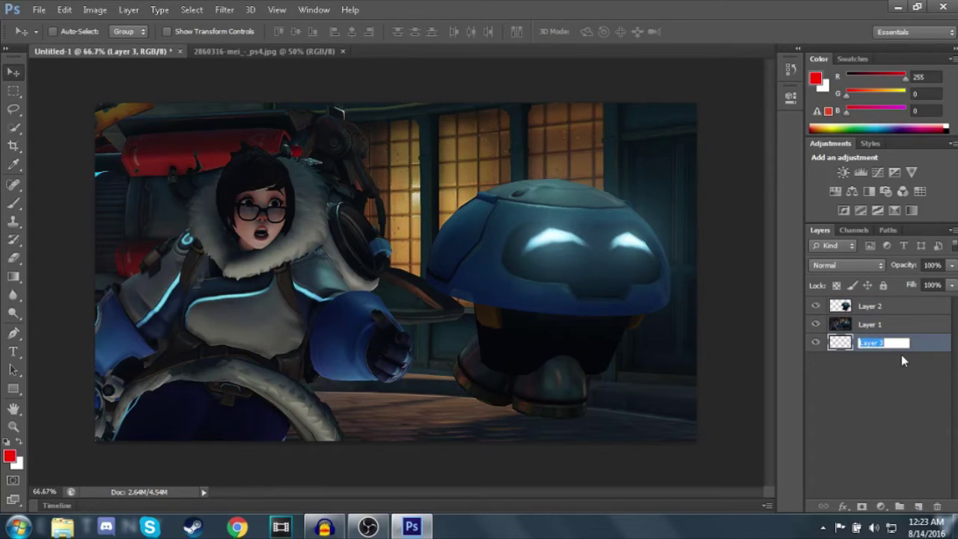
text(Base)
key(Return)
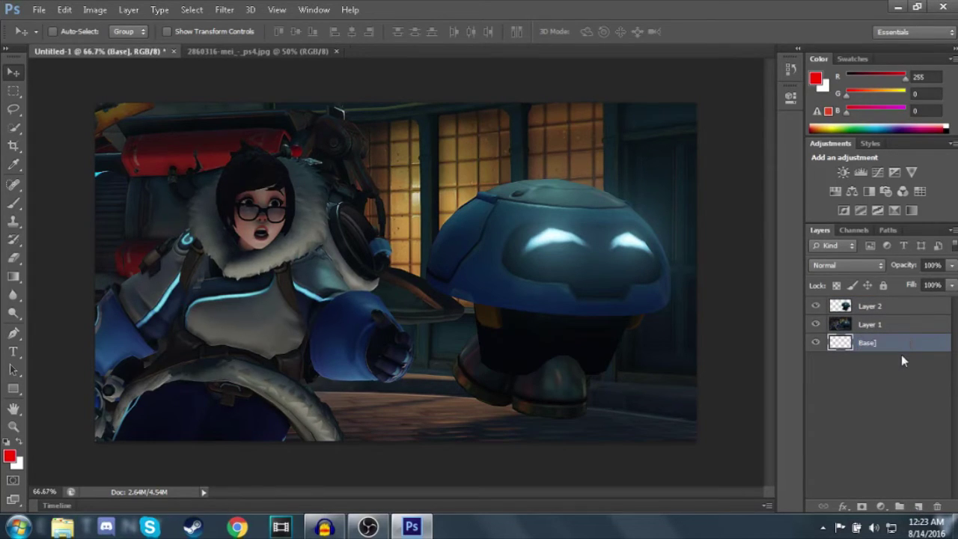
double_click(868, 344)
key(Return)
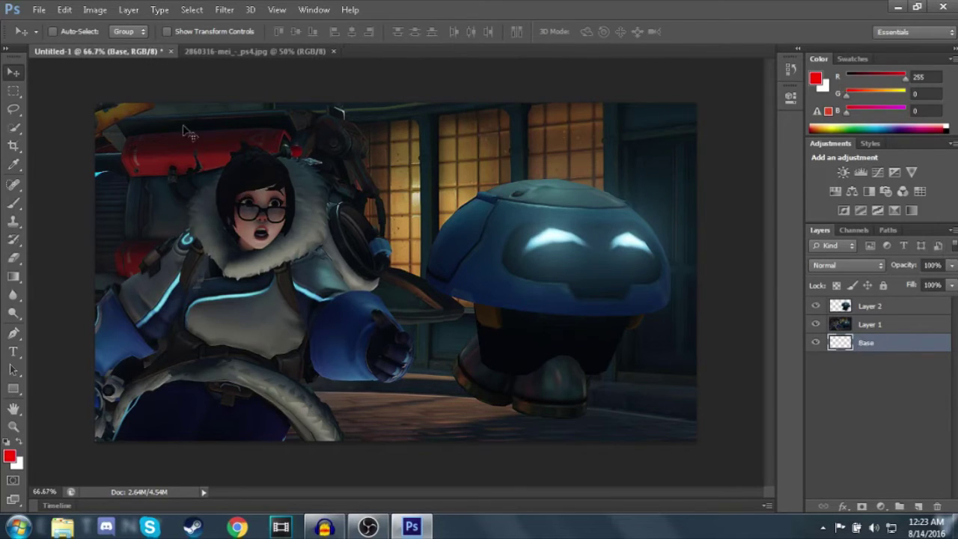
- Cover the whole canvas with a black rectangle on the Base layer and show Layer 1 again
click(13, 388)
mouse_move(93, 79)
mouse_down()
mouse_move(75, 85)
mouse_move(292, 217)
mouse_move(711, 430)
mouse_move(706, 455)
mouse_move(707, 447)
mouse_up()
click(13, 72)
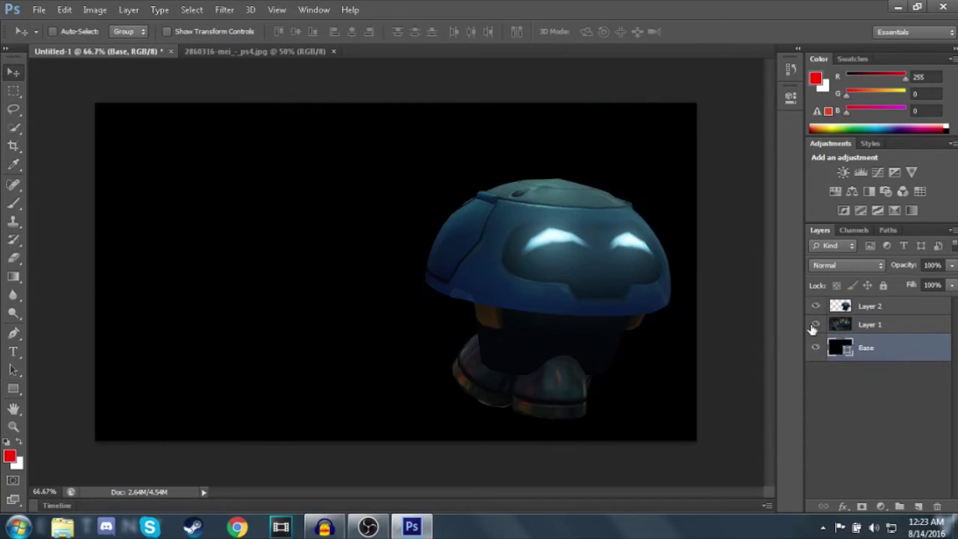
click(815, 324)
- Apply a Gaussian Blur with a 9.0-pixel radius to Layer 1, above the black base
click(868, 324)
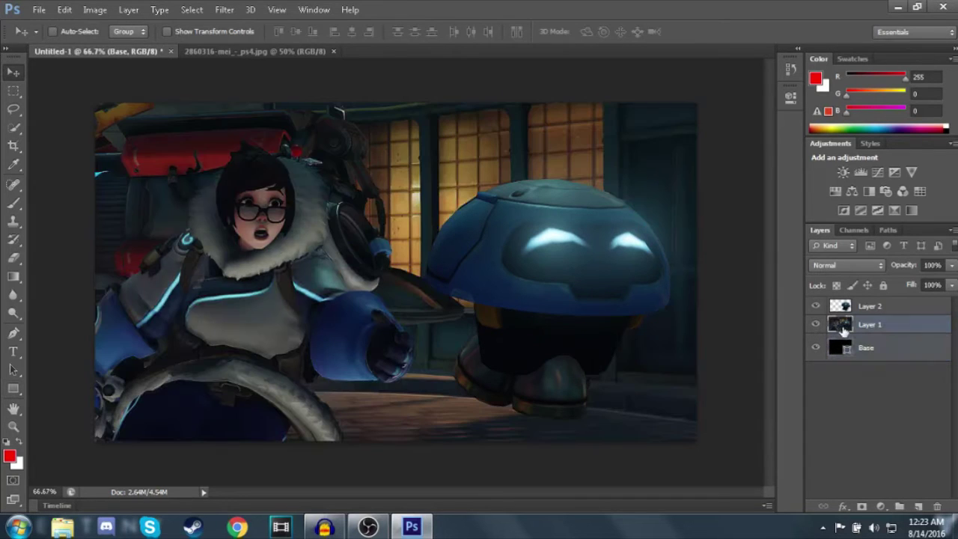
click(225, 10)
mouse_move(253, 100)
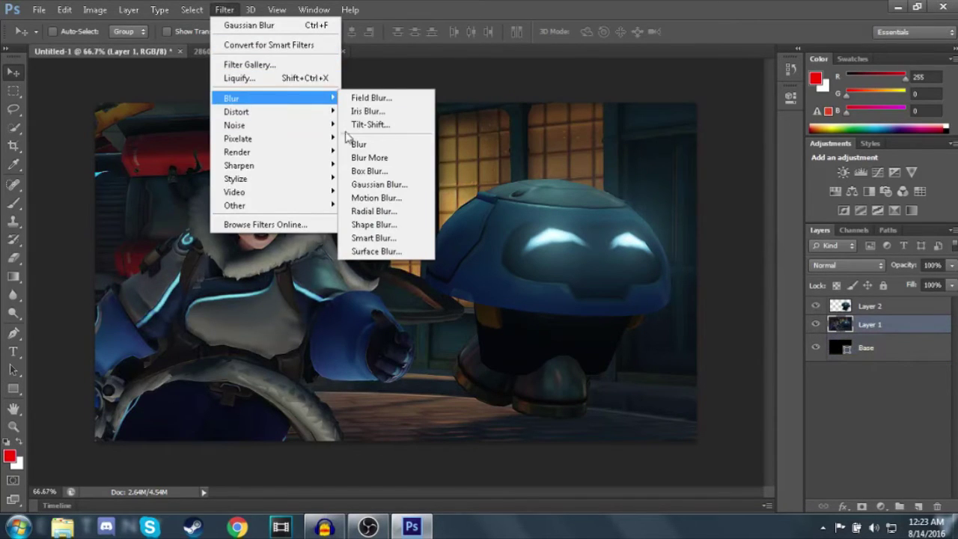
click(378, 184)
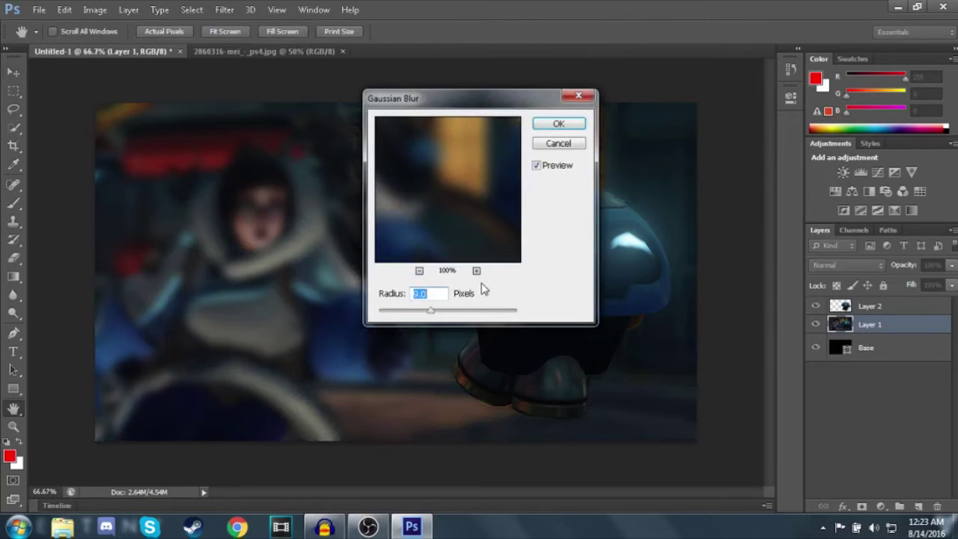
click(556, 124)
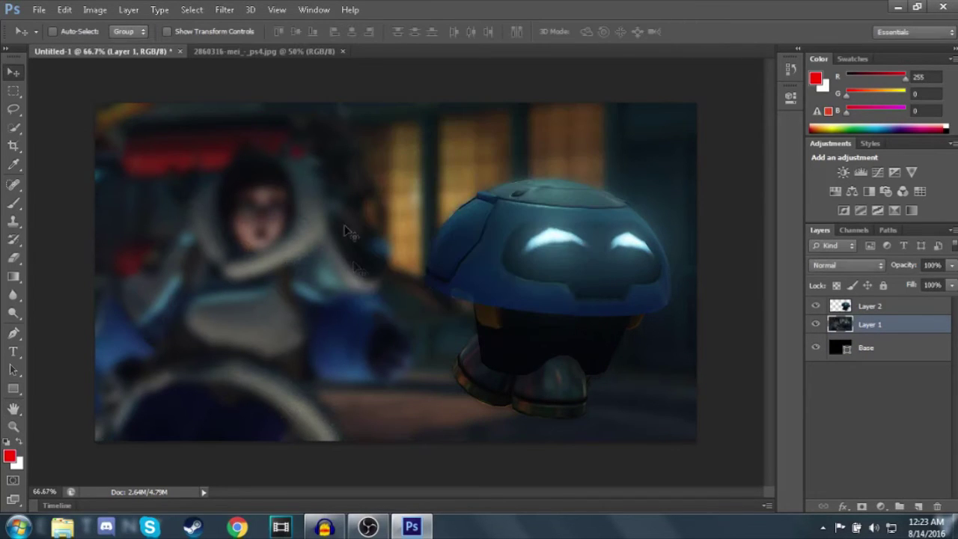
- Add an Outer Glow layer style to Layer 2, the robot cutout, and show its settings
click(900, 308)
double_click(928, 313)
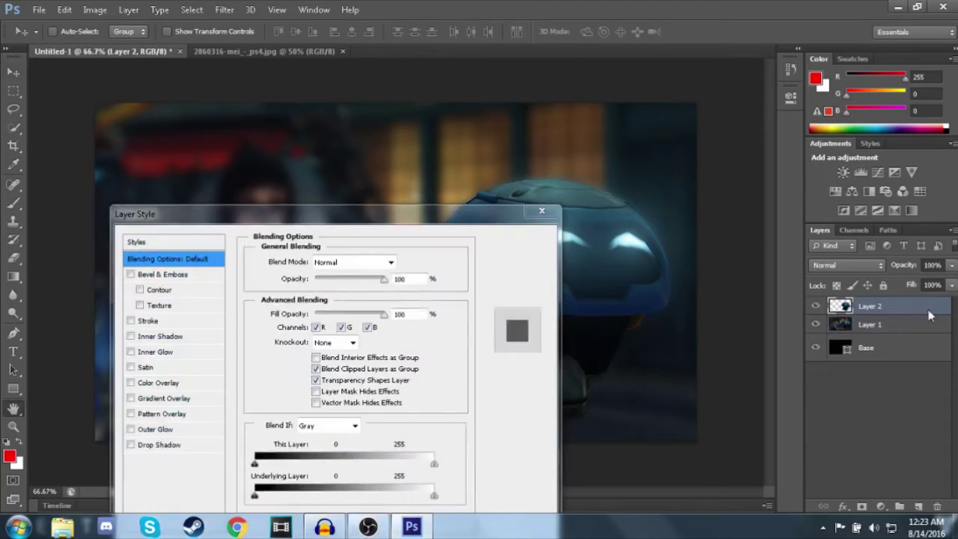
drag(454, 207, 397, 158)
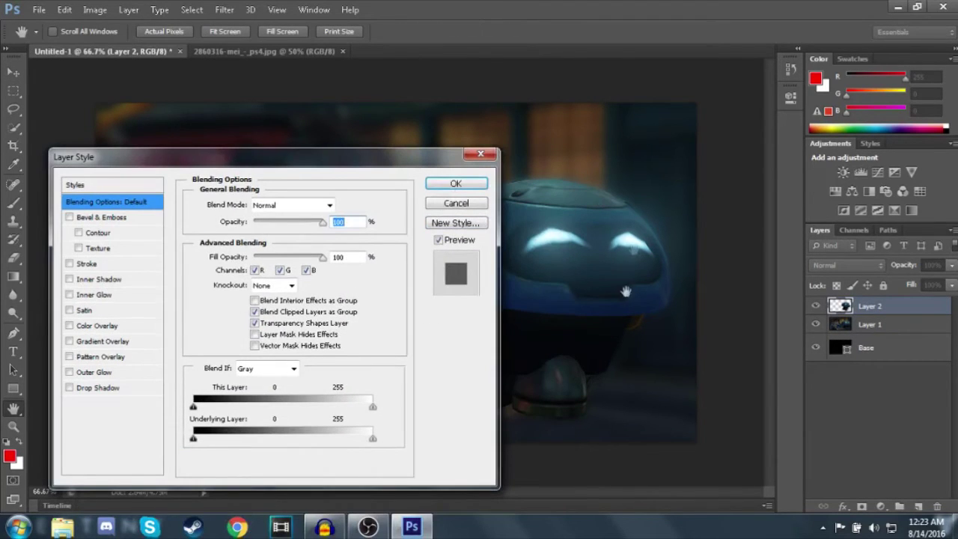
click(70, 373)
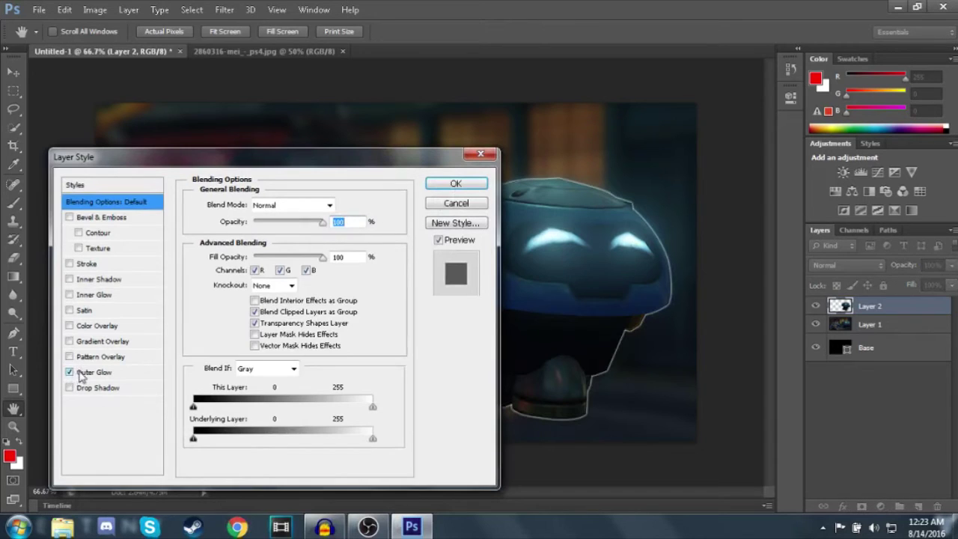
click(81, 374)
drag(242, 158, 140, 104)
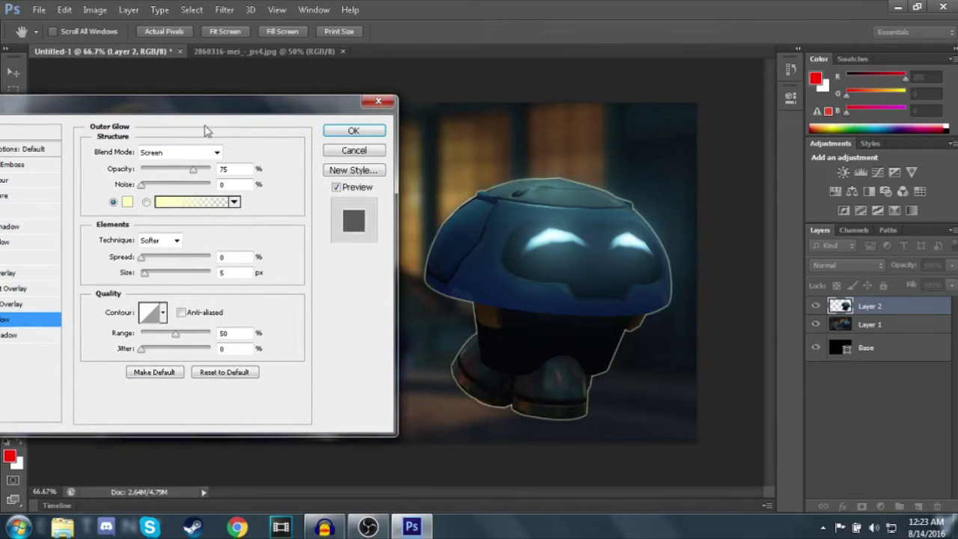
drag(206, 103, 223, 99)
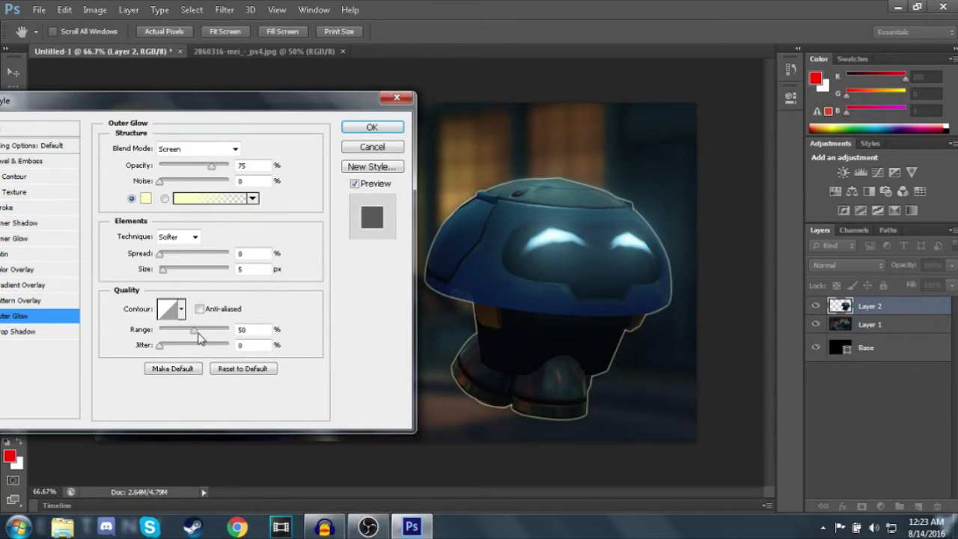
- Set the Outer Glow's blend mode to Normal and its opacity to 100%
click(234, 149)
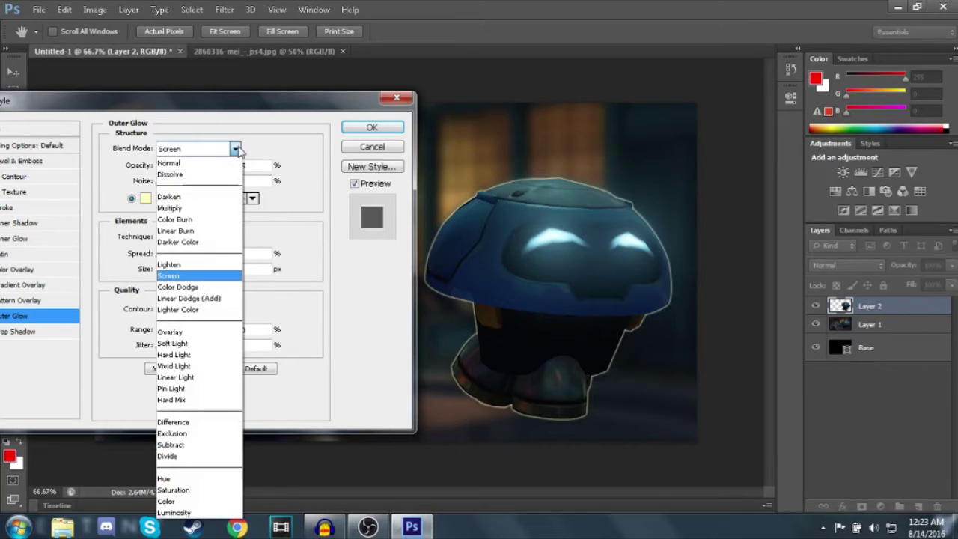
click(229, 163)
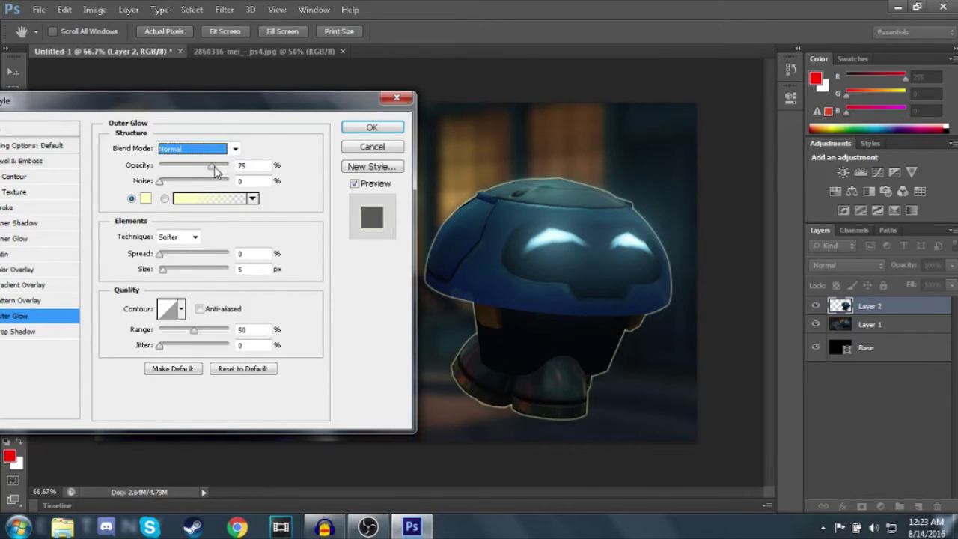
drag(214, 168, 265, 166)
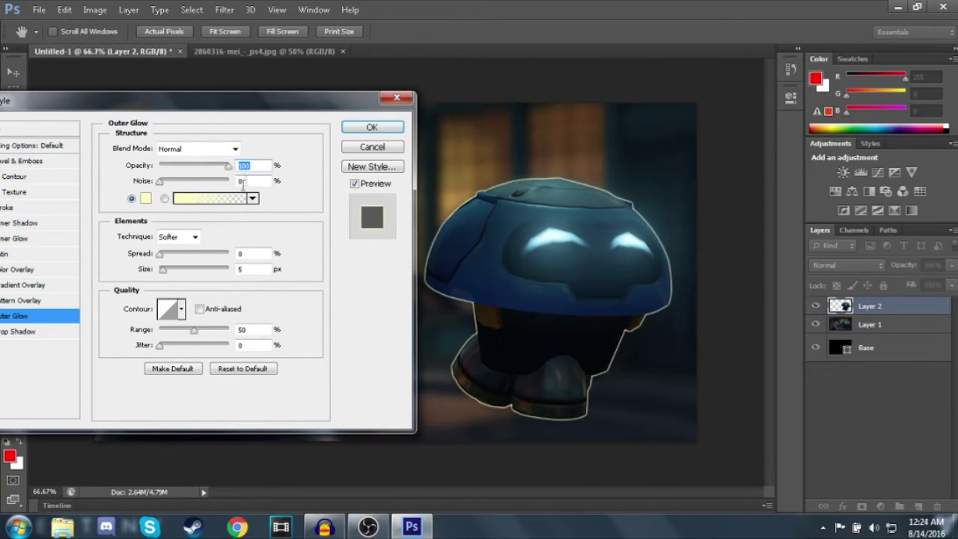
- Change the Outer Glow color to black (000000) and set its size to 15 px
click(146, 199)
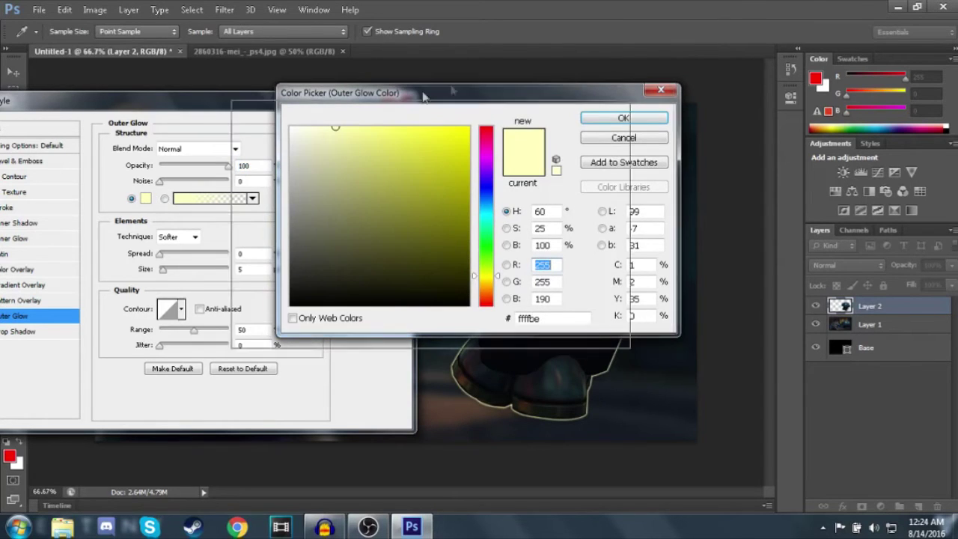
drag(448, 92, 215, 157)
mouse_move(184, 241)
mouse_down()
mouse_move(244, 387)
mouse_move(56, 190)
mouse_up()
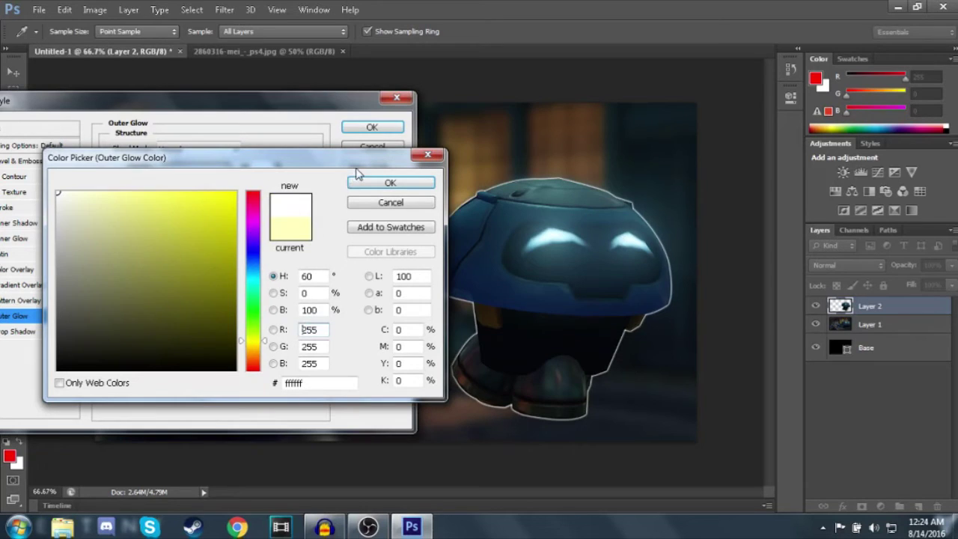
drag(196, 271, 370, 458)
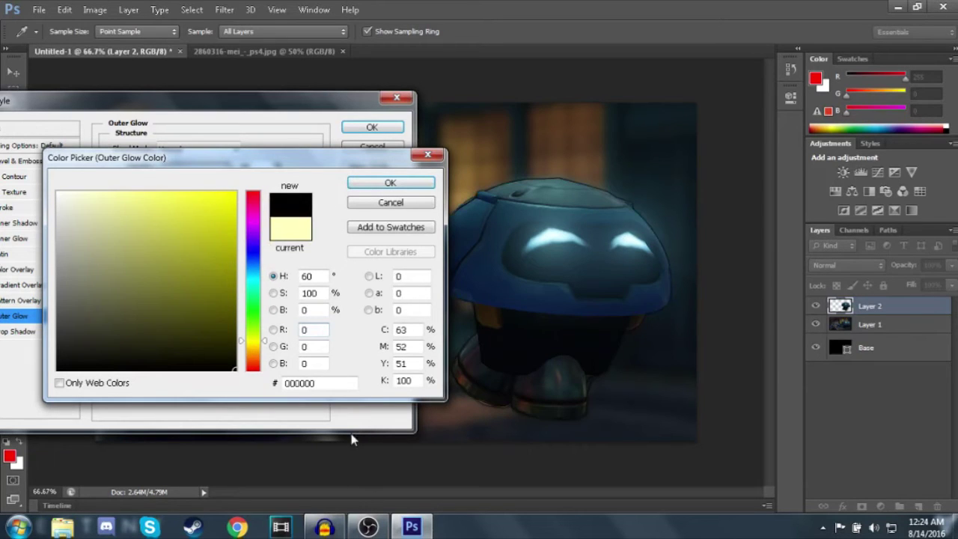
click(402, 183)
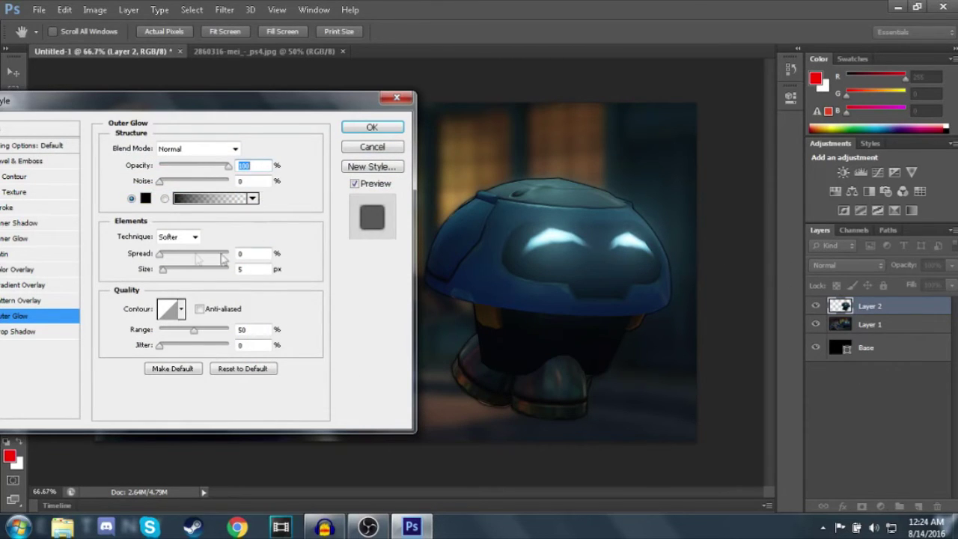
click(242, 269)
text(1)
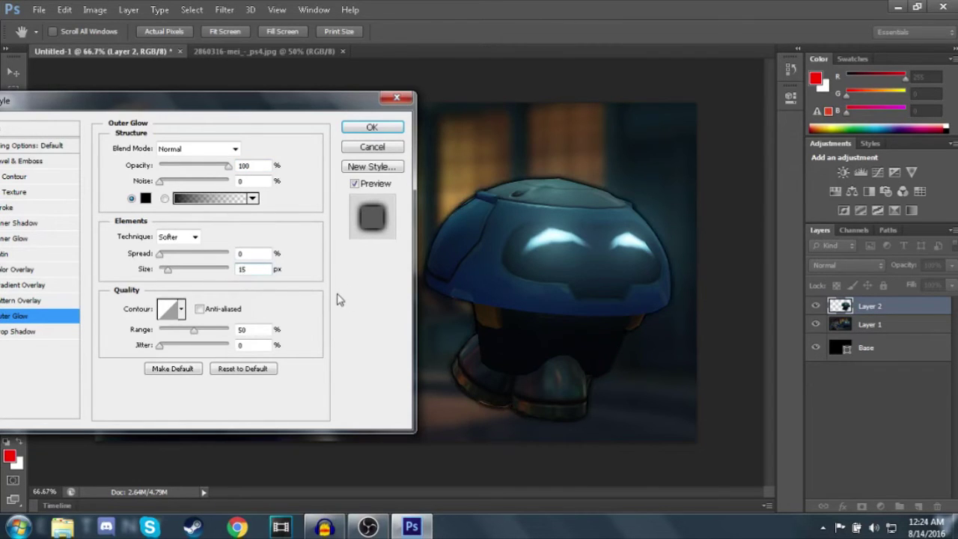
- Add a 4 px Stroke to the robot cutout and apply the layer styles
drag(162, 101, 194, 106)
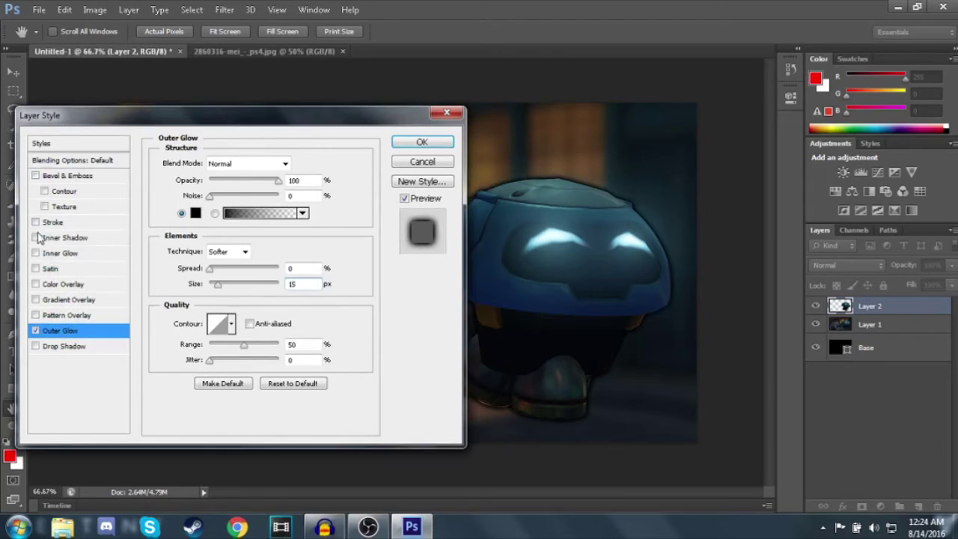
click(36, 222)
click(51, 222)
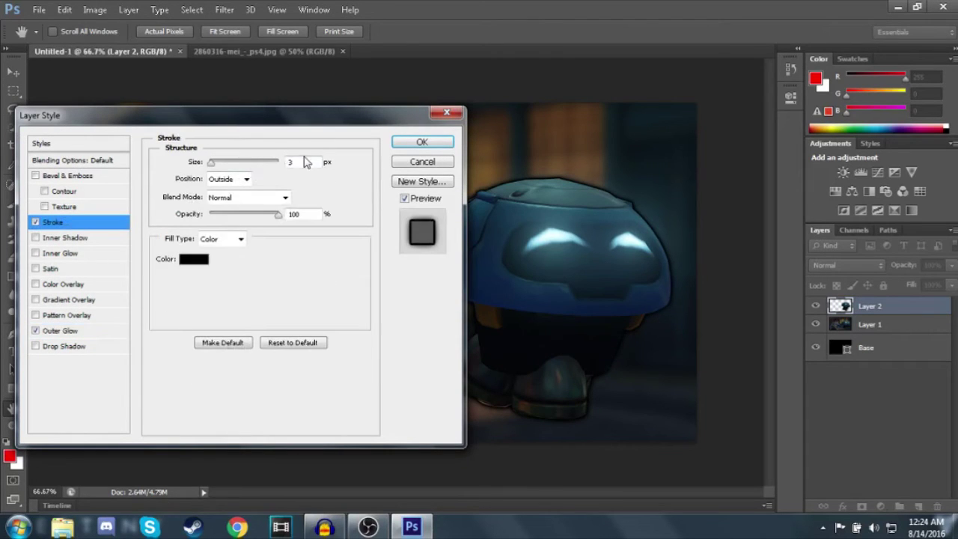
text(4)
text(10)
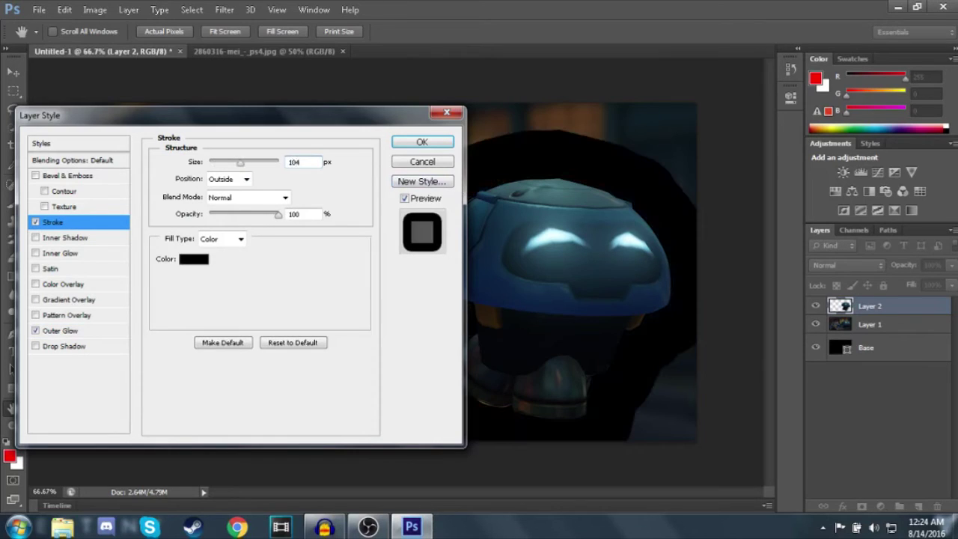
key(BackSpace)
key(BackSpace)
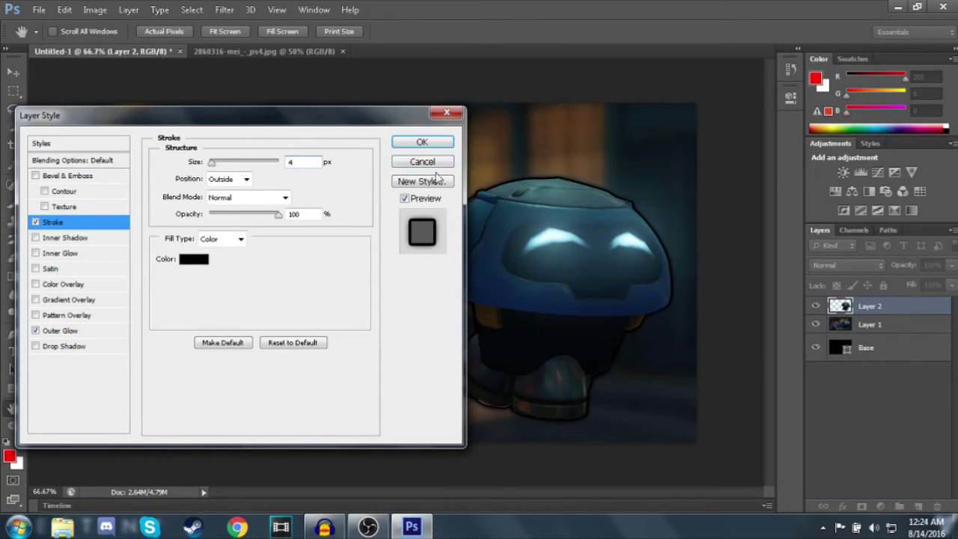
click(422, 142)
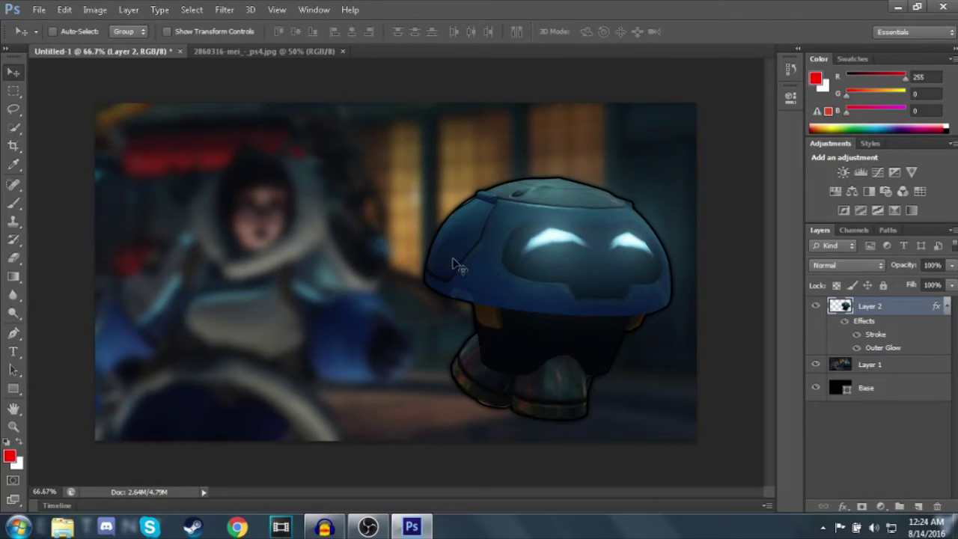
- Add a layer above Layer 2 and draw a black rectangle of about 1299 × 239 px across the upper part of the image
click(859, 369)
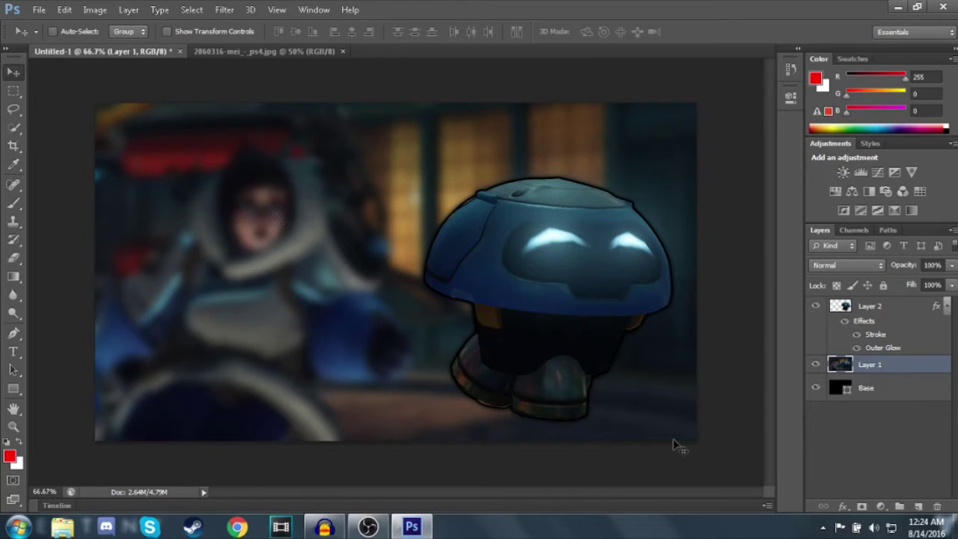
click(947, 308)
click(927, 313)
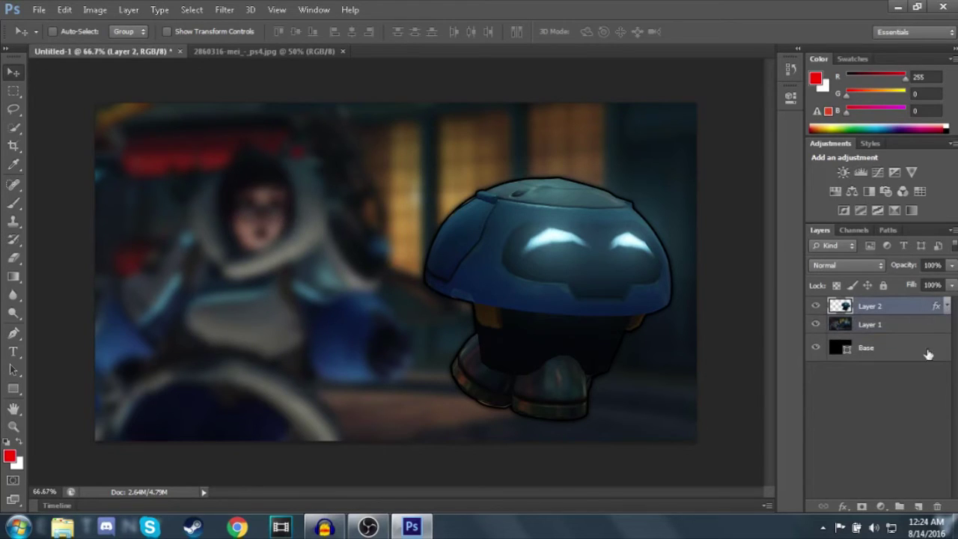
click(922, 507)
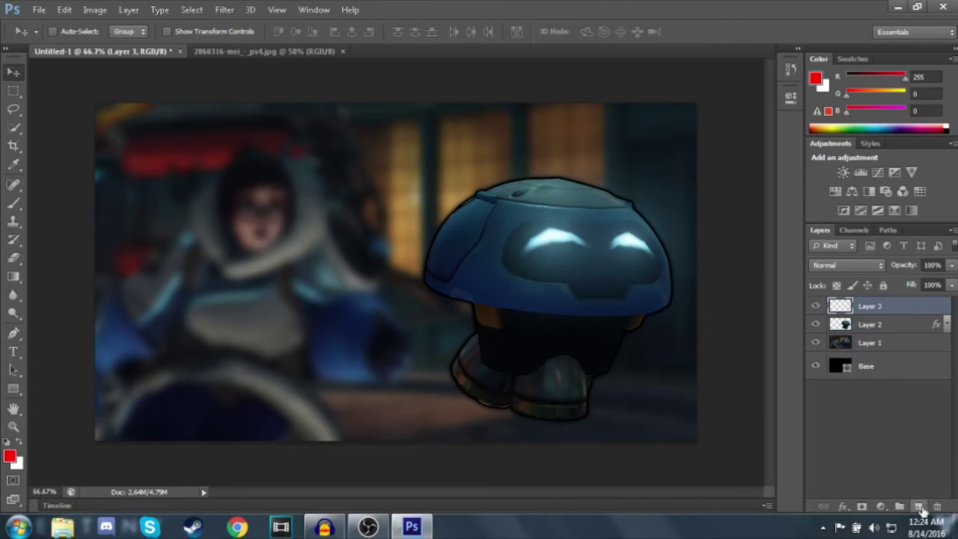
click(18, 391)
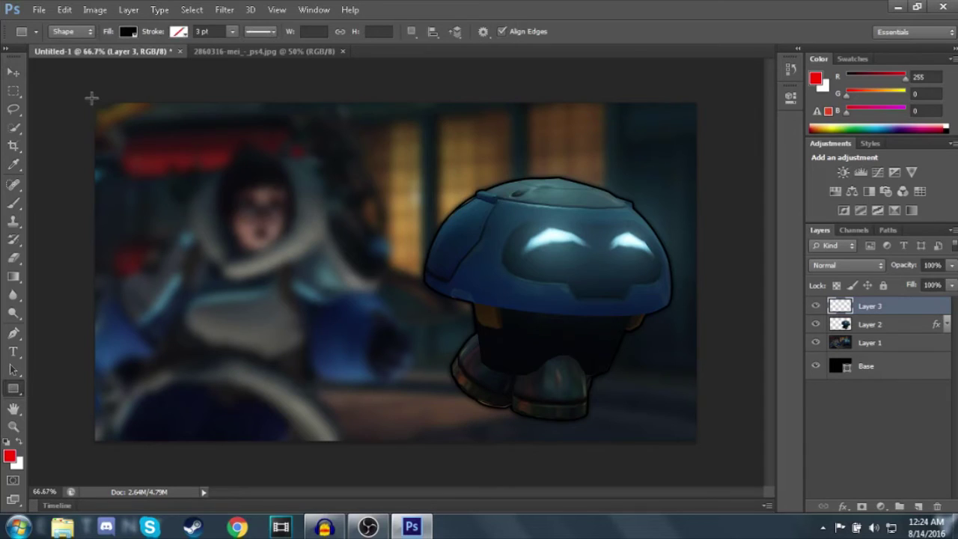
drag(91, 97, 704, 210)
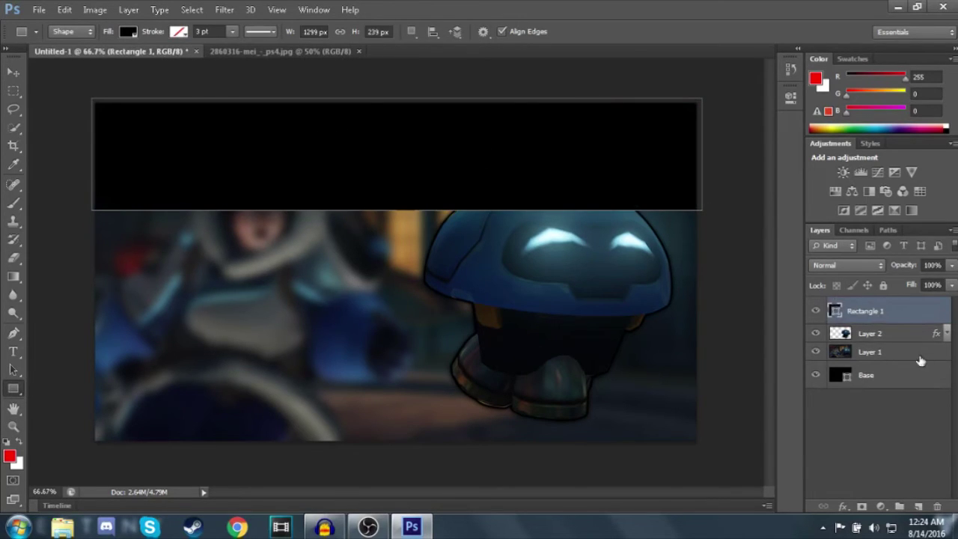
- Reduce the opacity of the Rectangle 1 layer to 72%
click(953, 266)
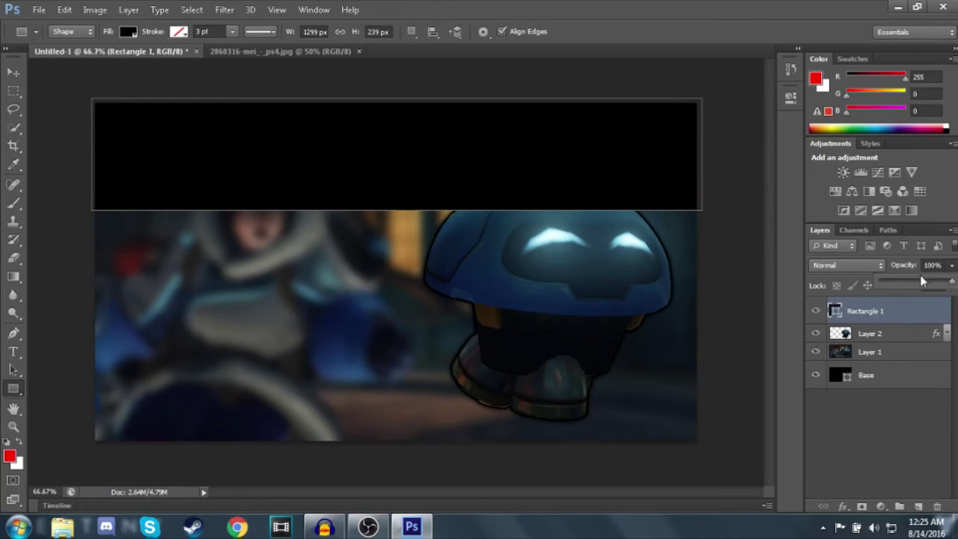
drag(913, 283, 926, 285)
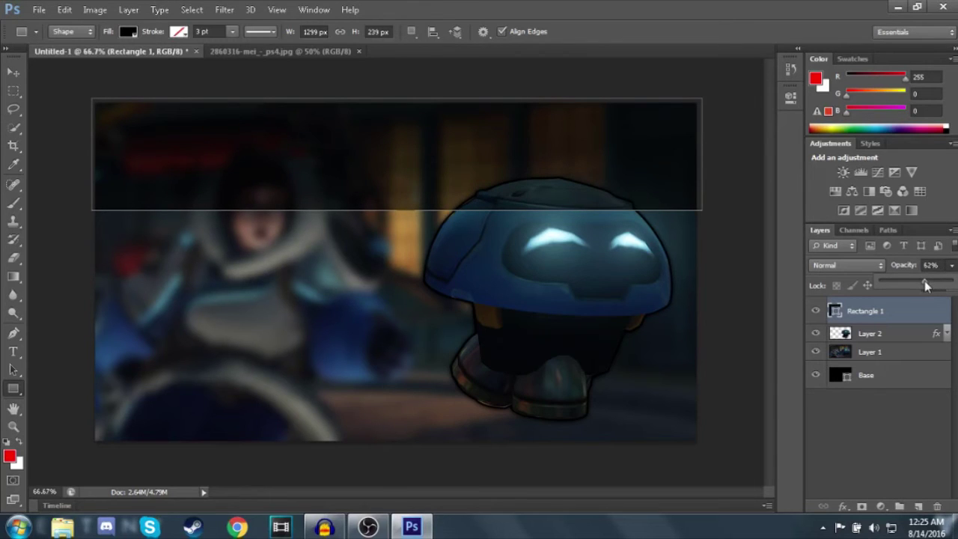
click(951, 266)
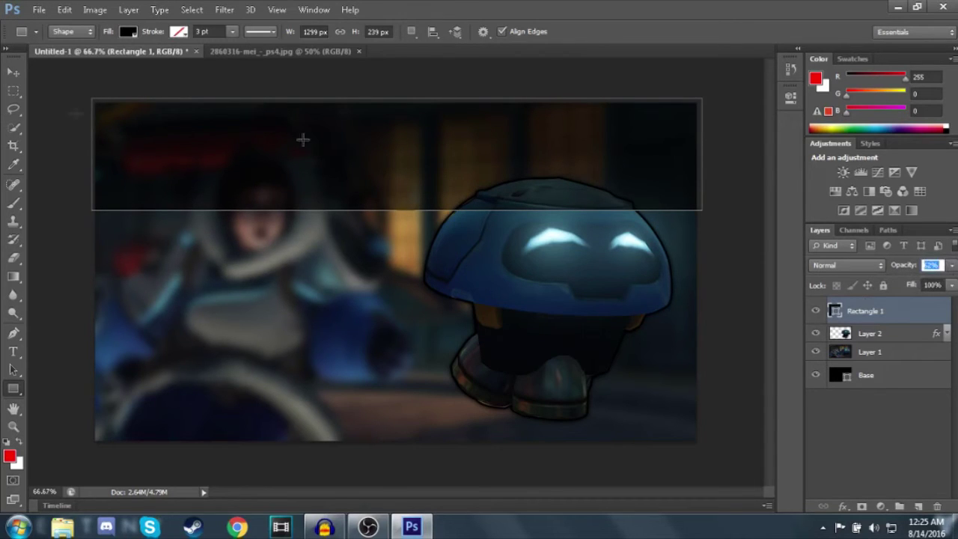
click(14, 72)
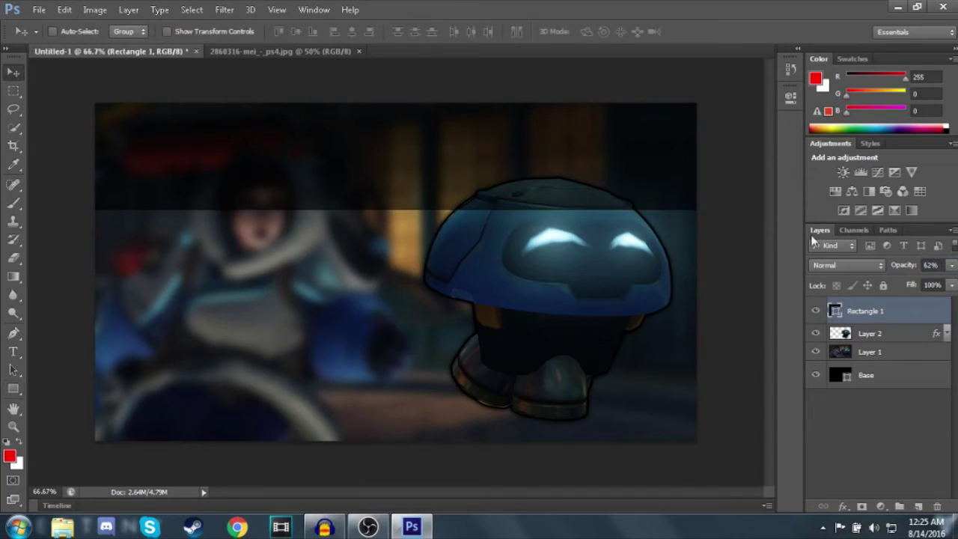
click(951, 265)
drag(934, 285, 941, 285)
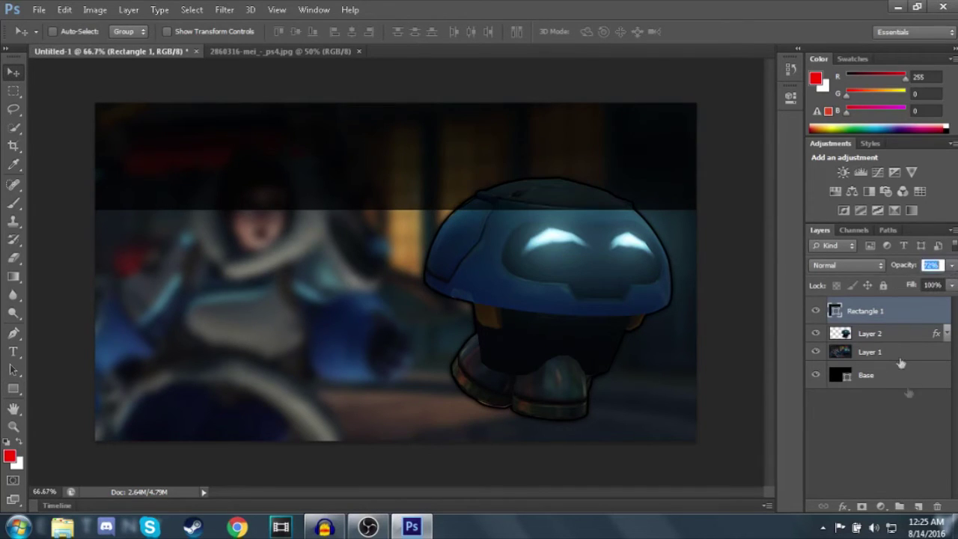
- Add a new layer above Rectangle 1 and set the Type tool's font to Nyala
click(918, 506)
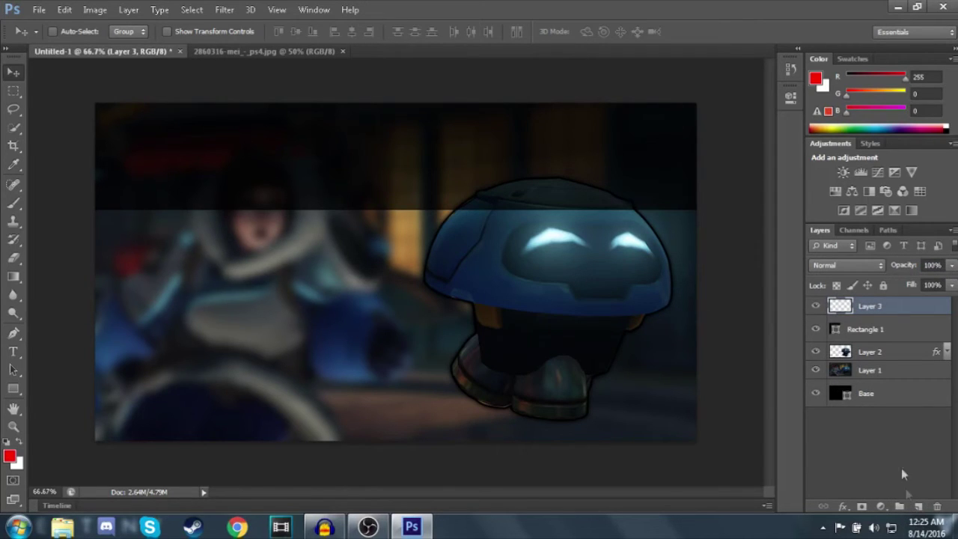
key(t)
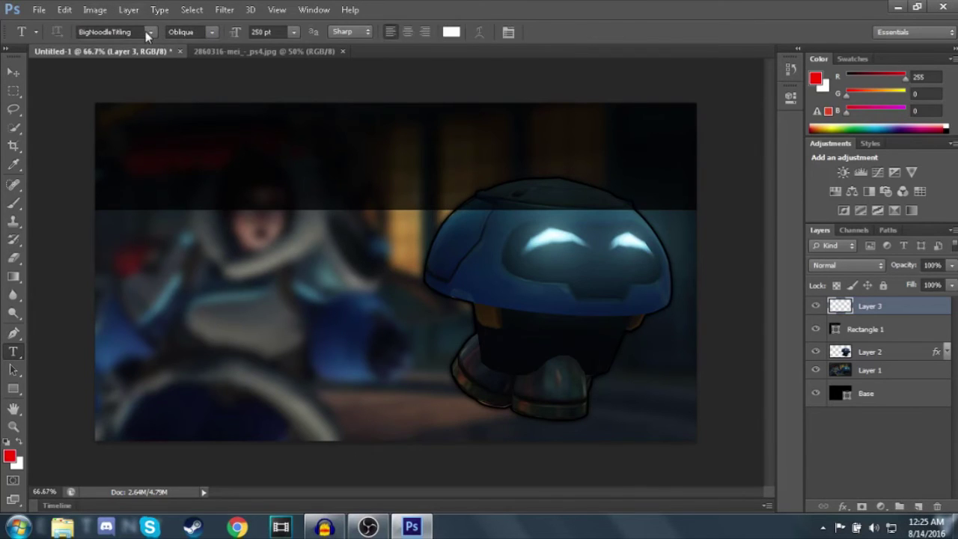
click(147, 32)
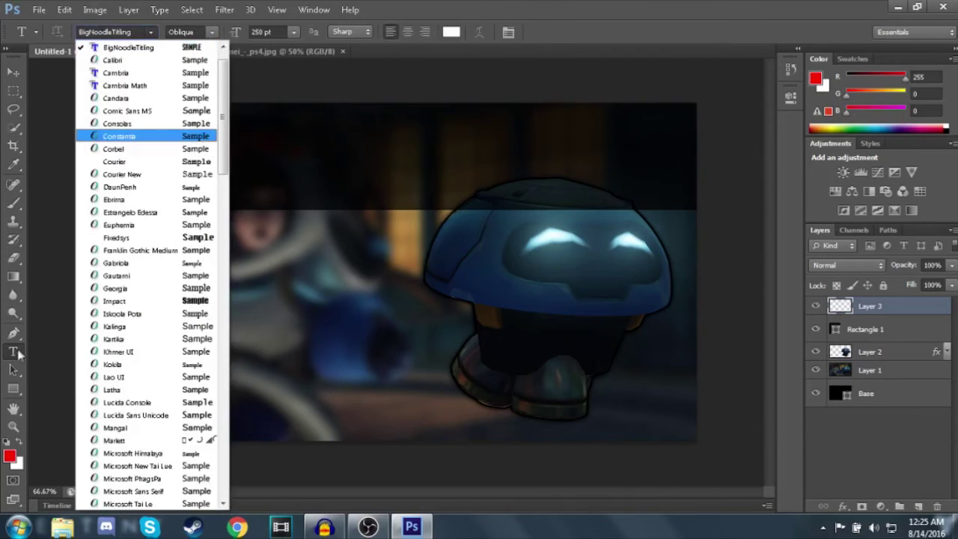
click(231, 88)
click(150, 32)
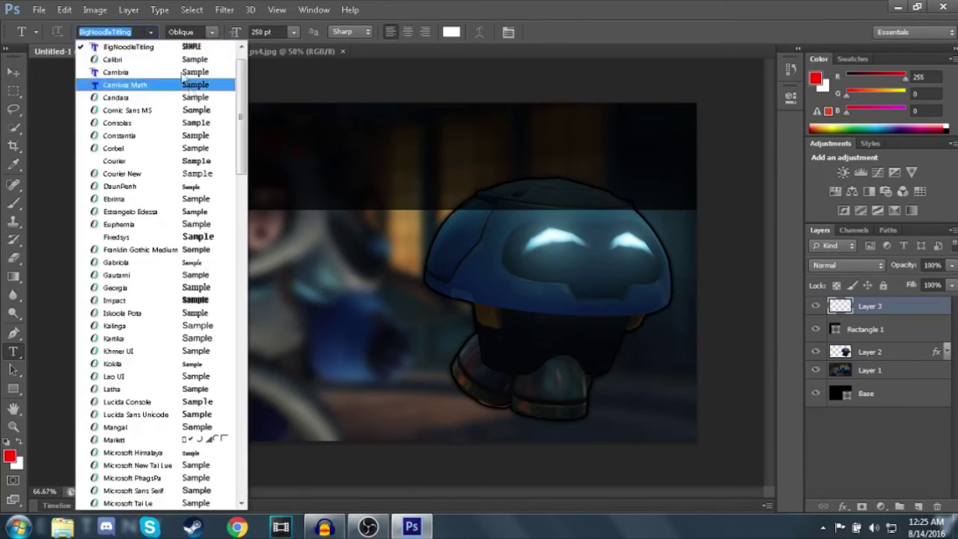
drag(240, 99, 243, 79)
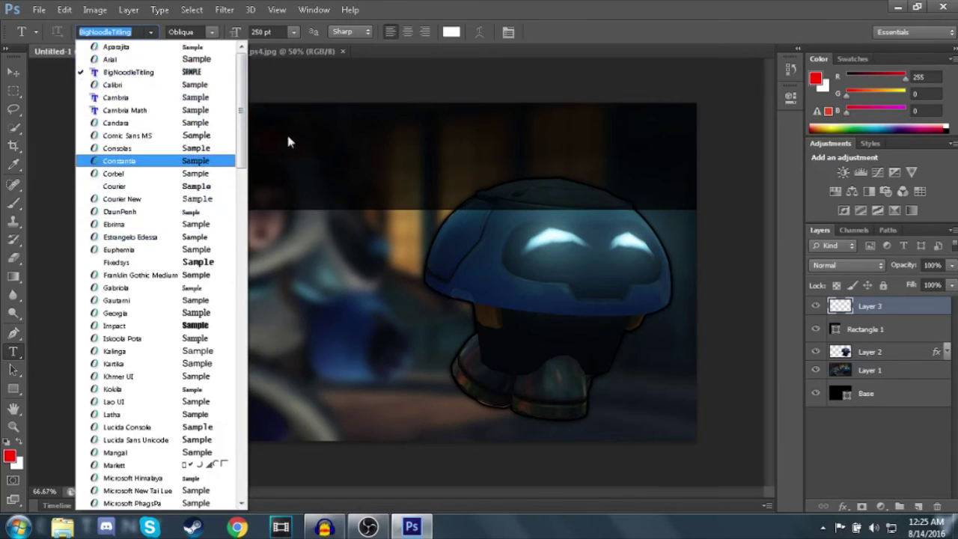
drag(243, 141, 247, 290)
click(197, 264)
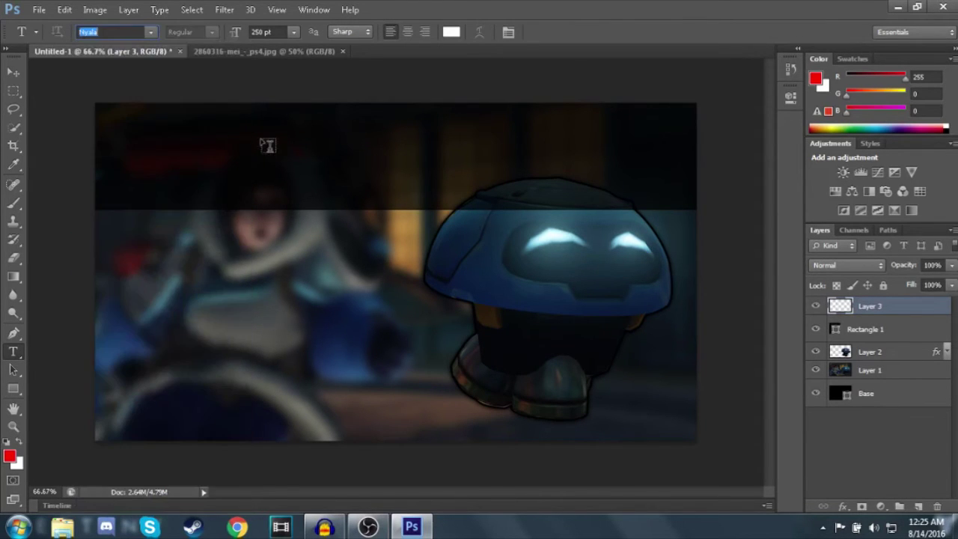
- Start a text line on the dark band and set its font to True Lies
click(237, 159)
text(o)
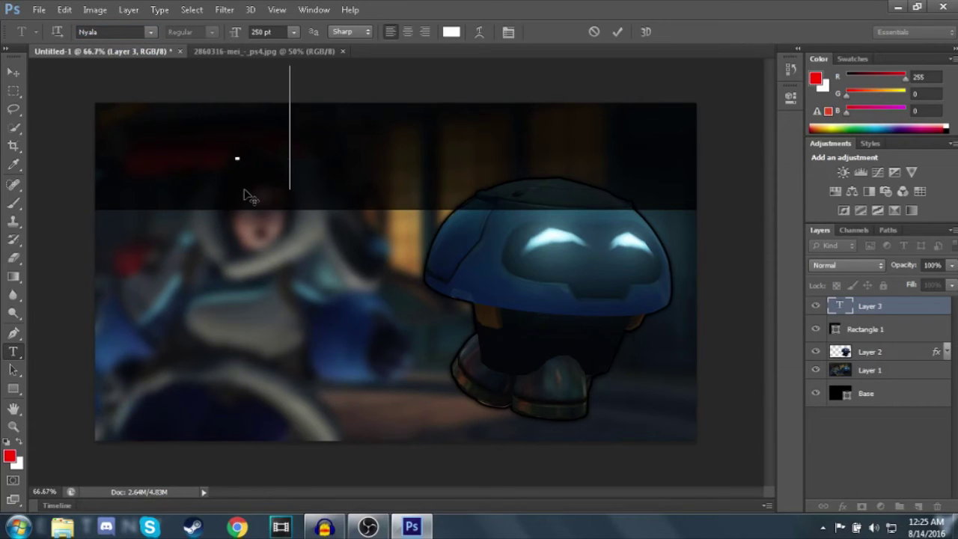
key(BackSpace)
click(150, 32)
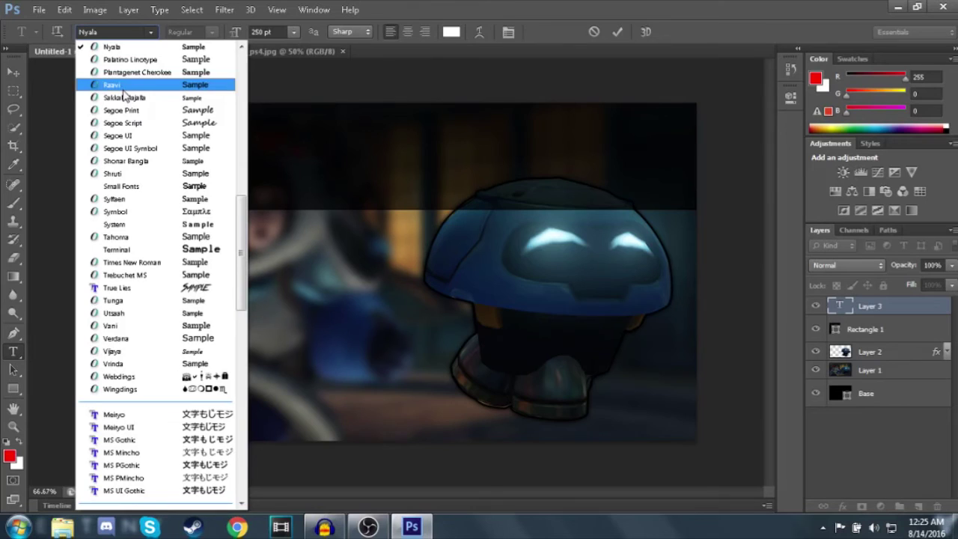
click(101, 33)
text(Tre)
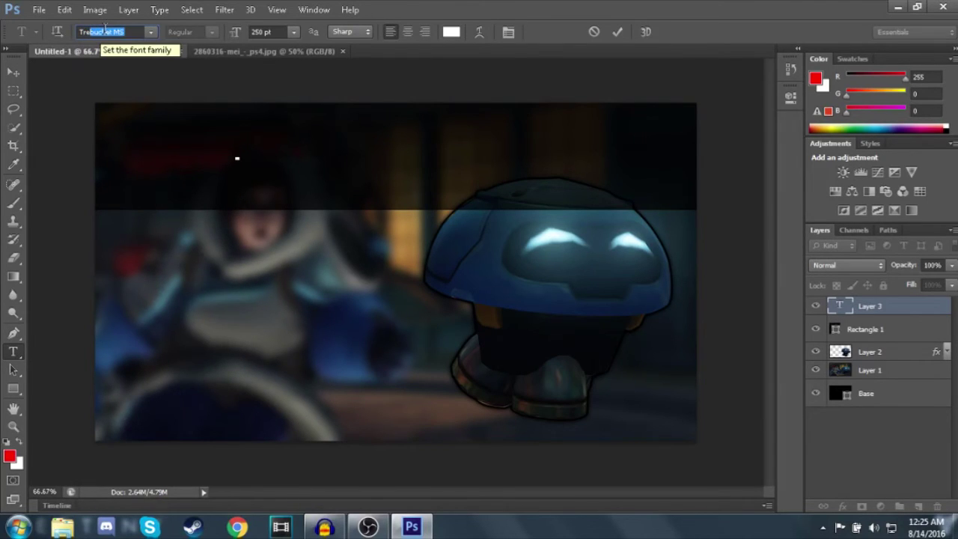
key(BackSpace)
text(ue Lies)
key(Return)
- Enter the title "overwatch" and move it down and to the left so the whole word fits in the image
text(Text)
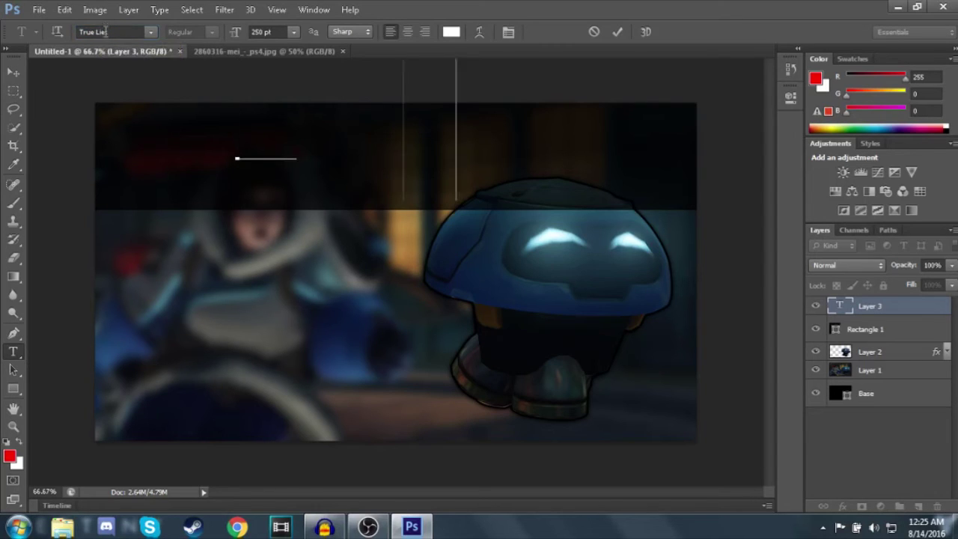
text(WATCH)
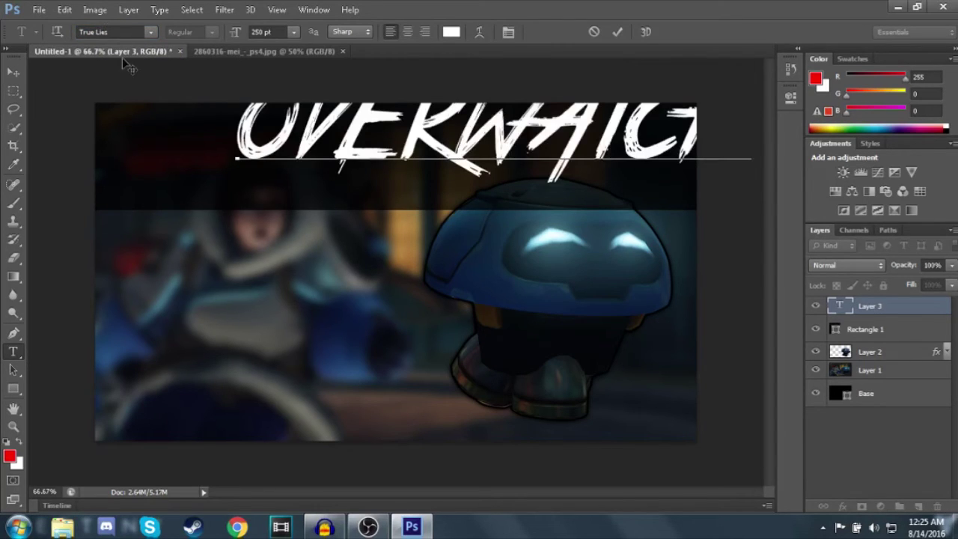
click(12, 72)
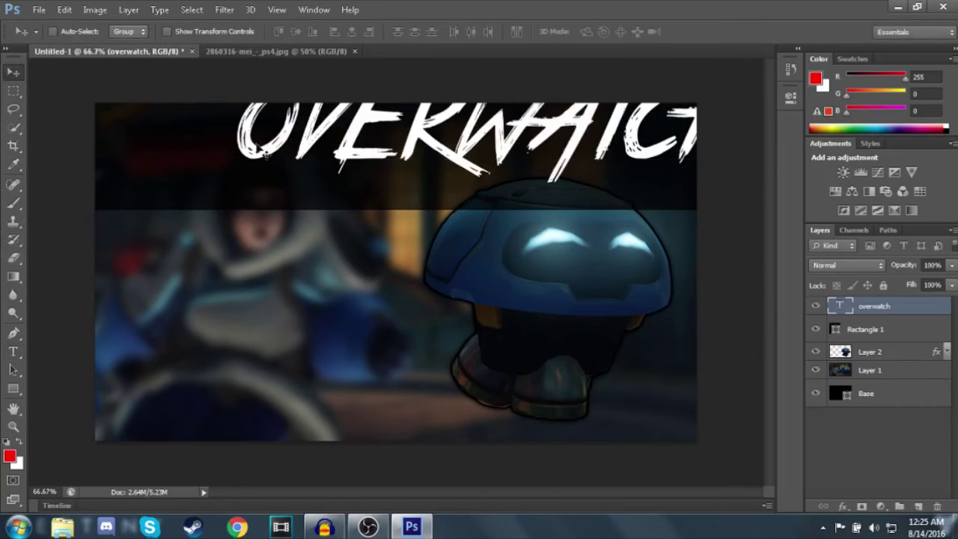
drag(247, 163, 139, 206)
- Try to reduce the overwatch title's font size to 240 pt
double_click(834, 313)
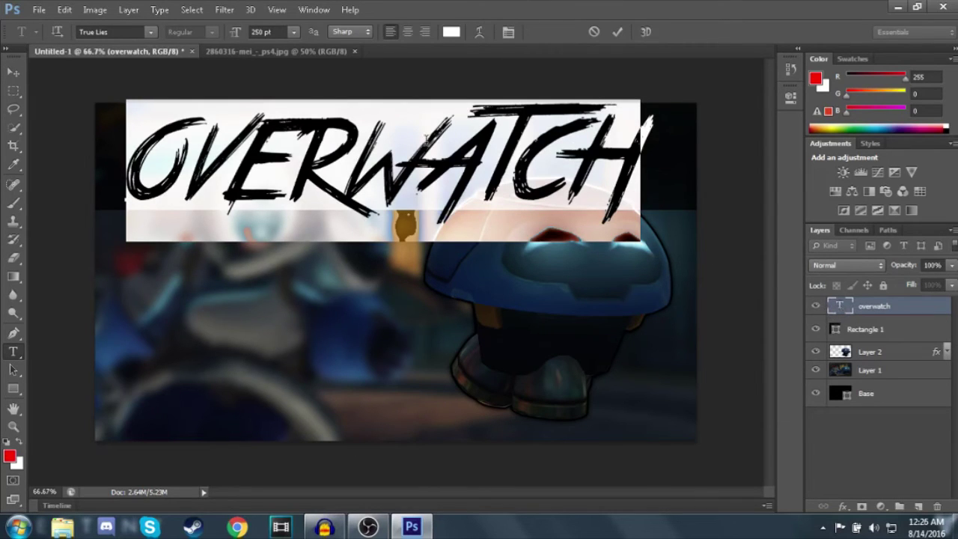
click(252, 33)
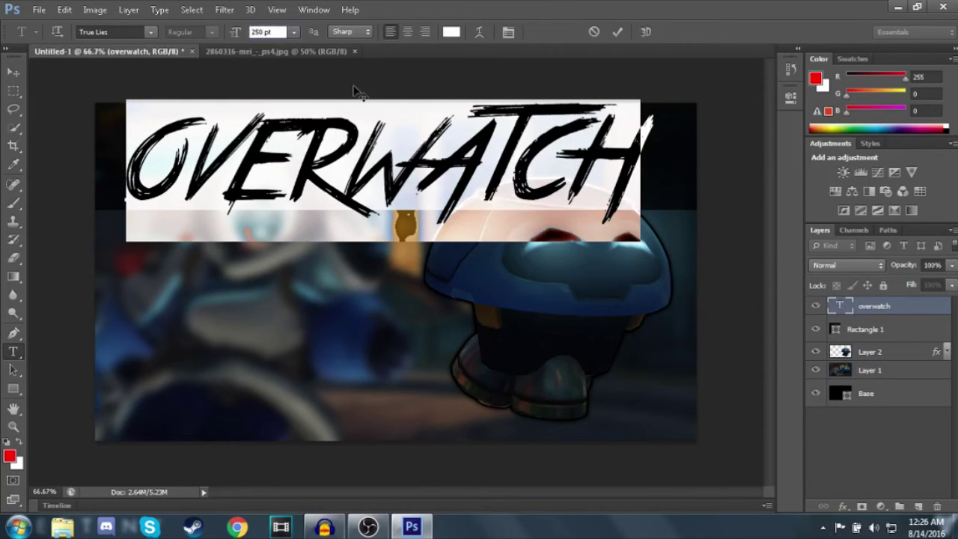
key(BackSpace)
key(BackSpace)
text(240)
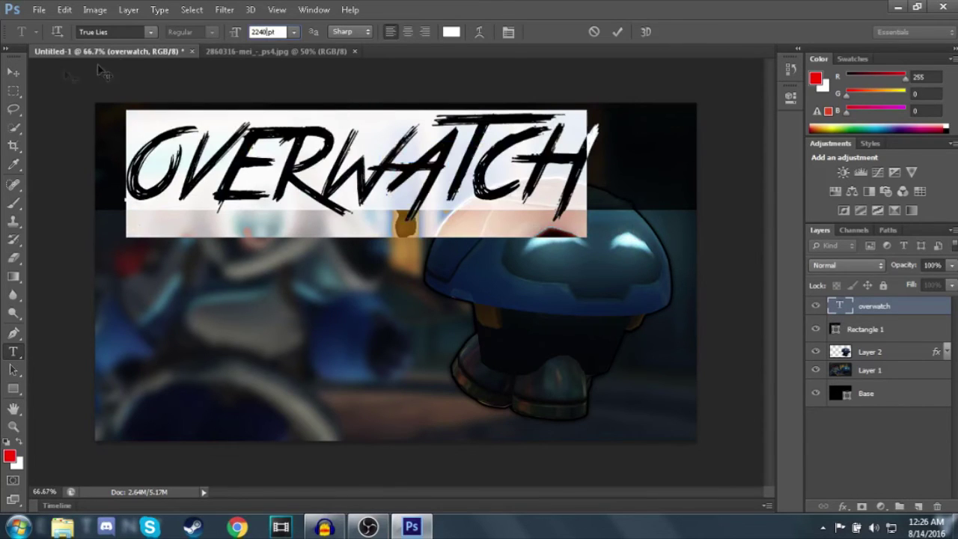
click(11, 73)
click(516, 204)
click(15, 72)
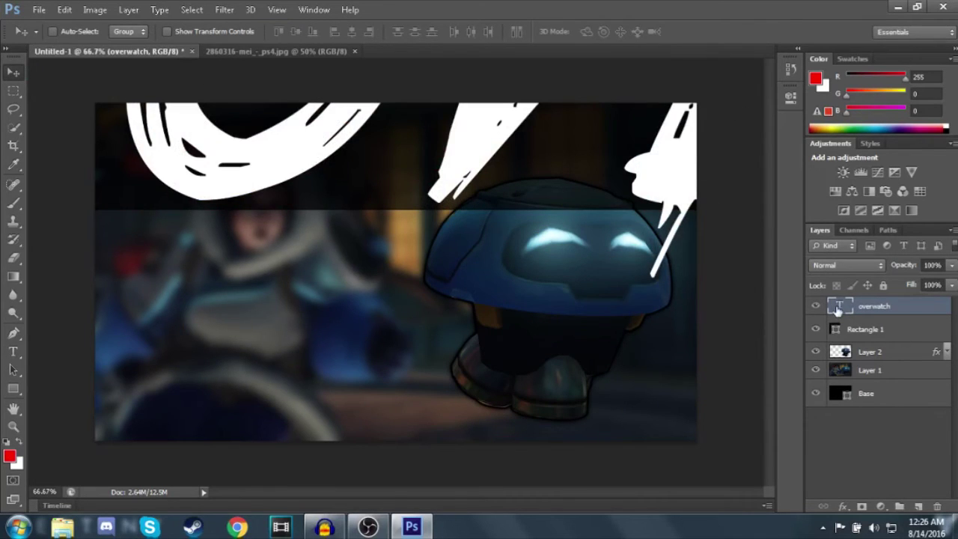
- Correct the font size of the oversized overwatch title to 240 pt
double_click(838, 309)
click(255, 31)
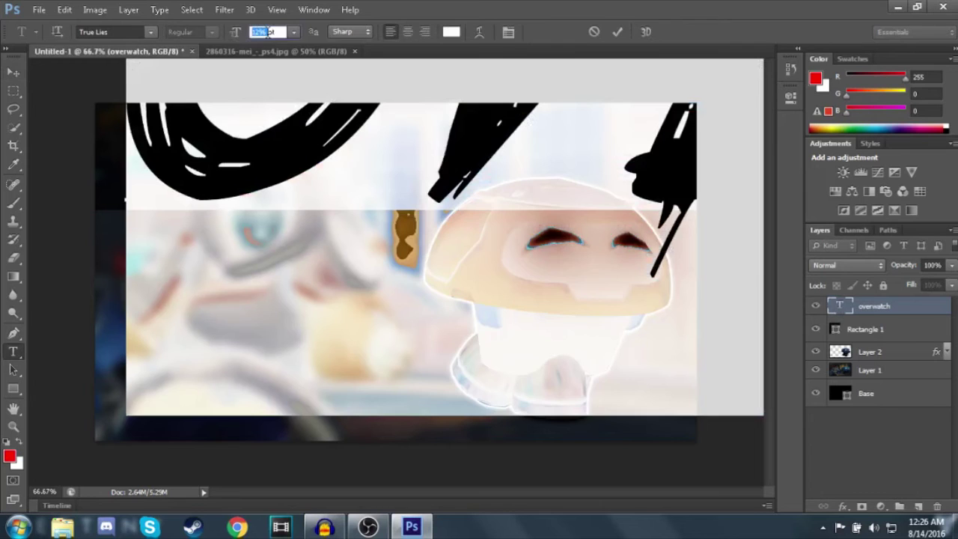
text(240)
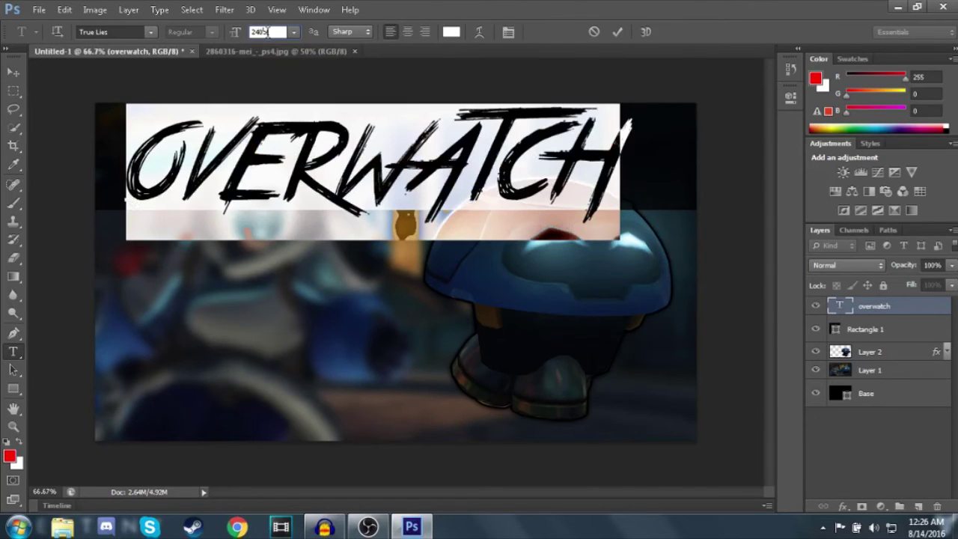
click(13, 72)
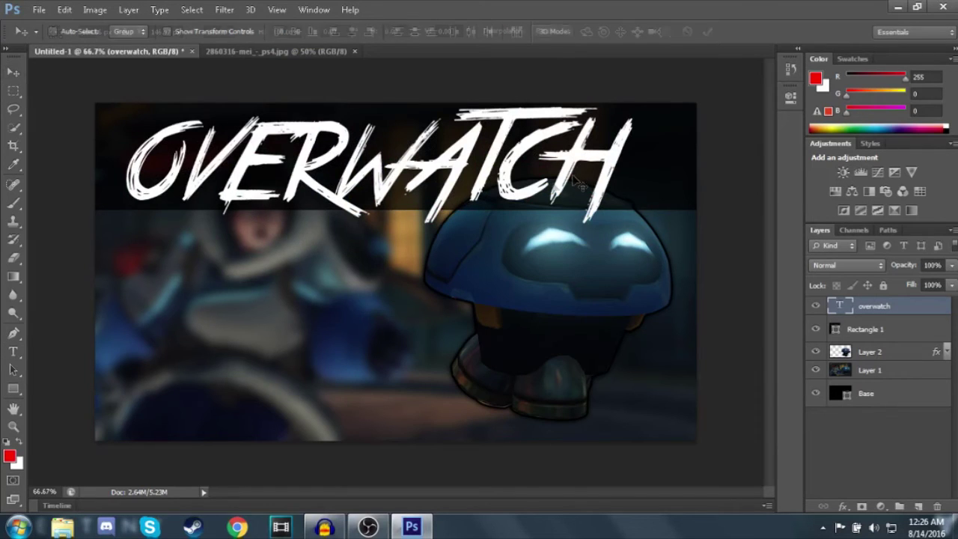
key(ctrl+t)
drag(631, 239, 548, 251)
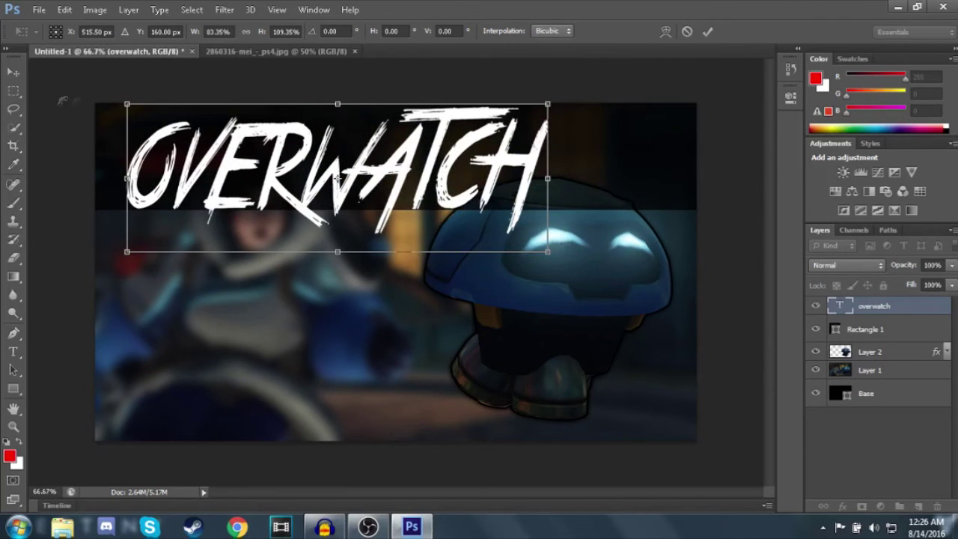
click(13, 71)
click(615, 201)
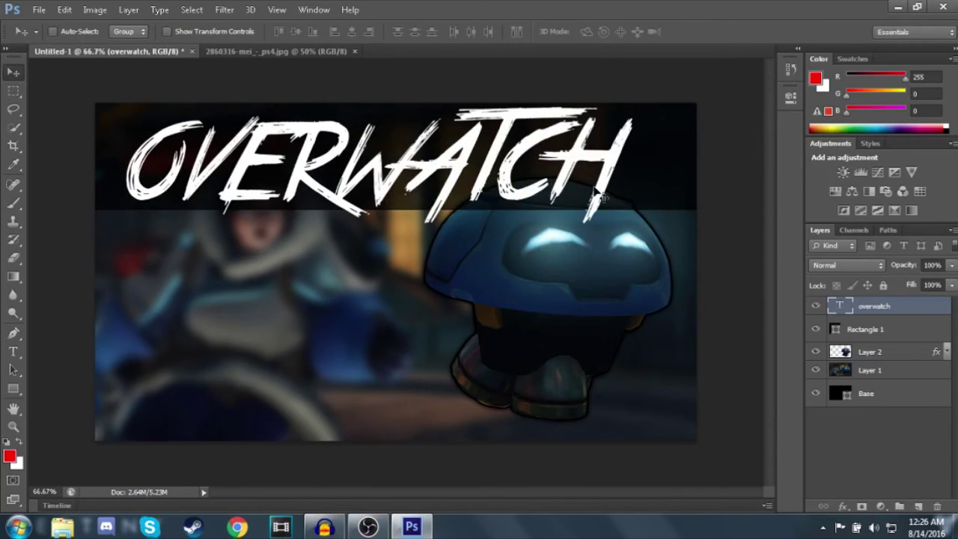
- Scale the title down proportionally to about 214 pt and position it over the dark band
key(ctrl+t)
drag(606, 234, 579, 193)
key(Return)
- Change the title's font to BigNoodleTitling Oblique and centre the text horizontally on the dark band
double_click(839, 304)
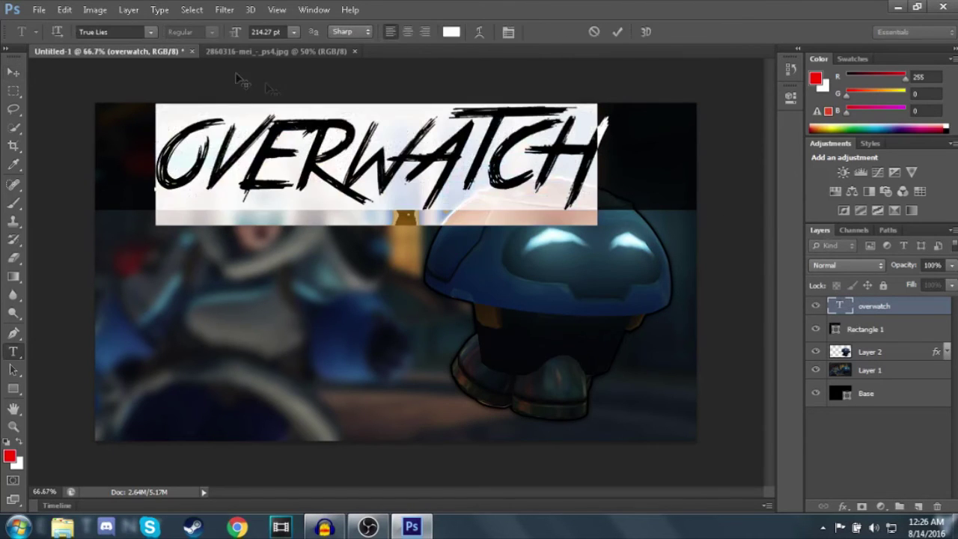
click(127, 32)
text(bi)
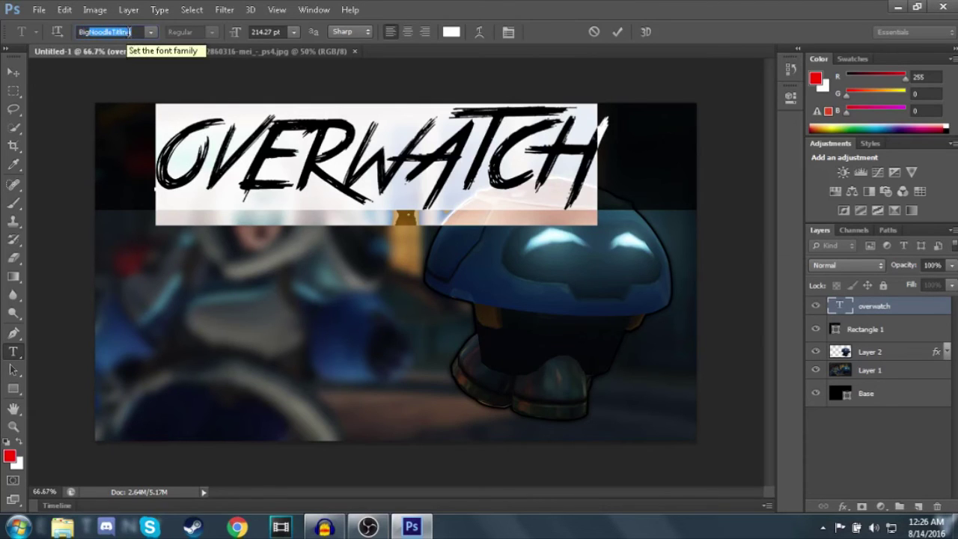
key(Return)
click(217, 32)
click(214, 57)
click(13, 72)
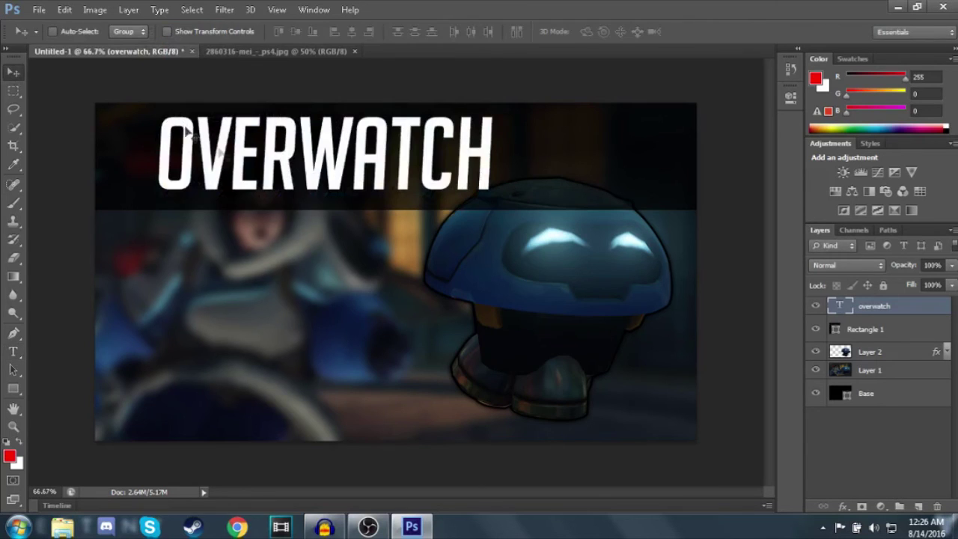
drag(285, 163, 343, 163)
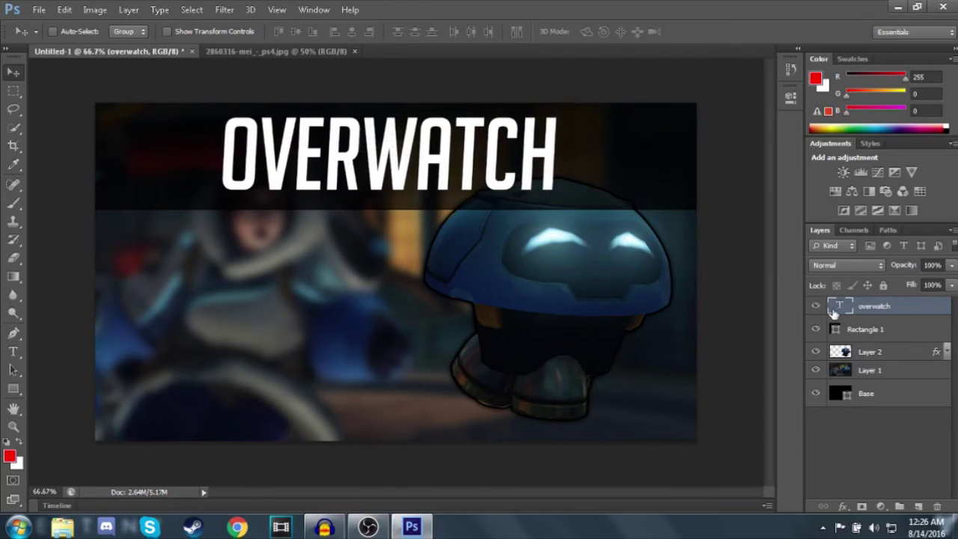
- Set the title's font size to 240 pt and recentre it within the dark band
double_click(833, 313)
double_click(259, 32)
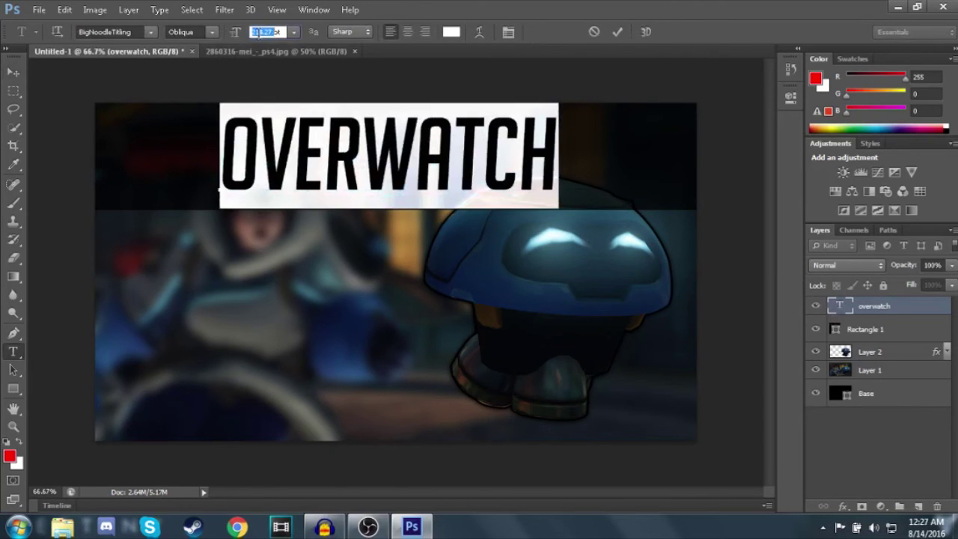
text(240)
key(Return)
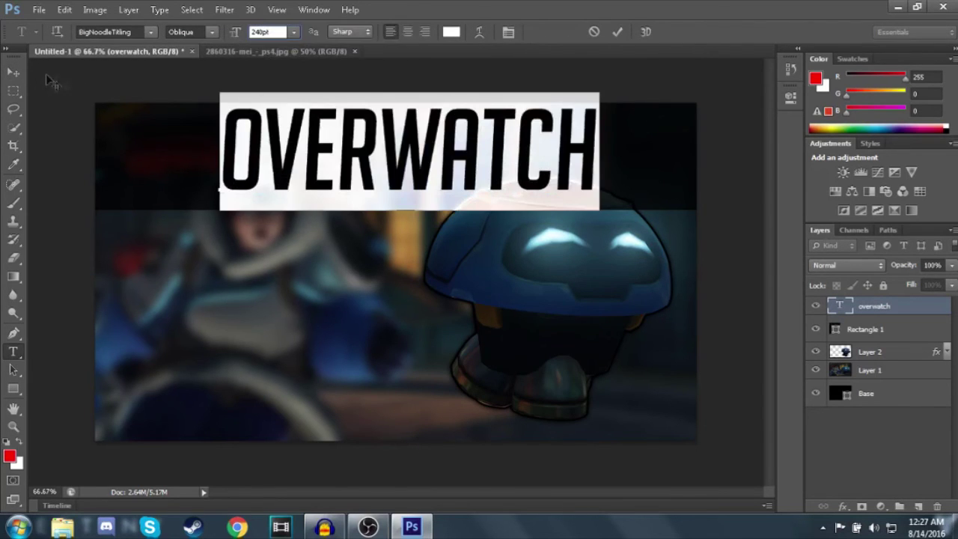
click(13, 72)
drag(398, 175, 381, 178)
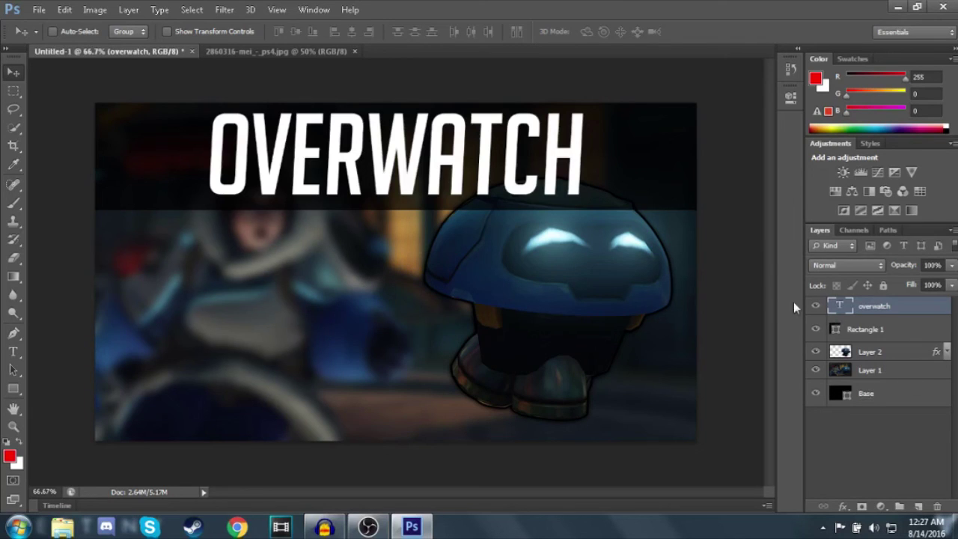
- Close the Mei source image and add an Outer Glow in Normal blend mode at 100% opacity to the overwatch title
click(355, 51)
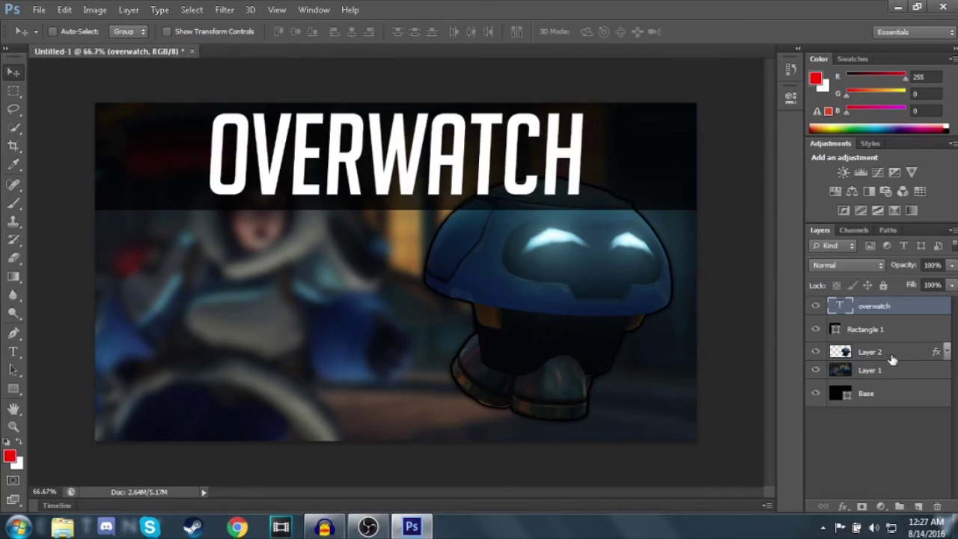
double_click(928, 312)
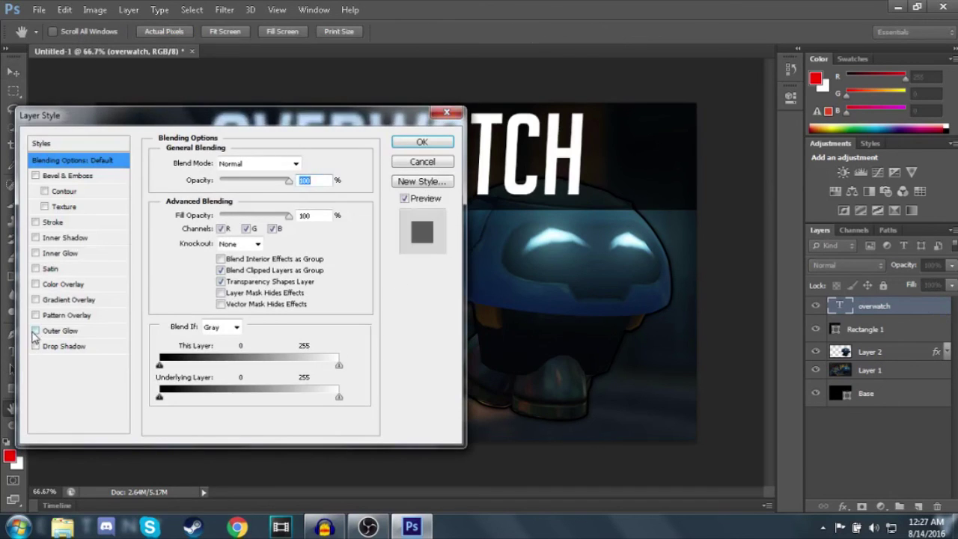
click(36, 331)
click(285, 163)
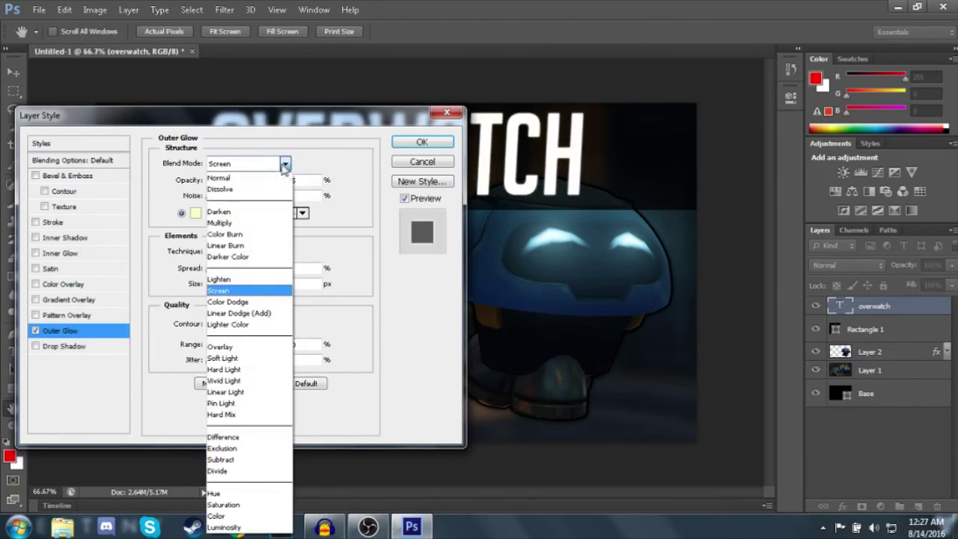
click(221, 178)
drag(264, 181, 278, 180)
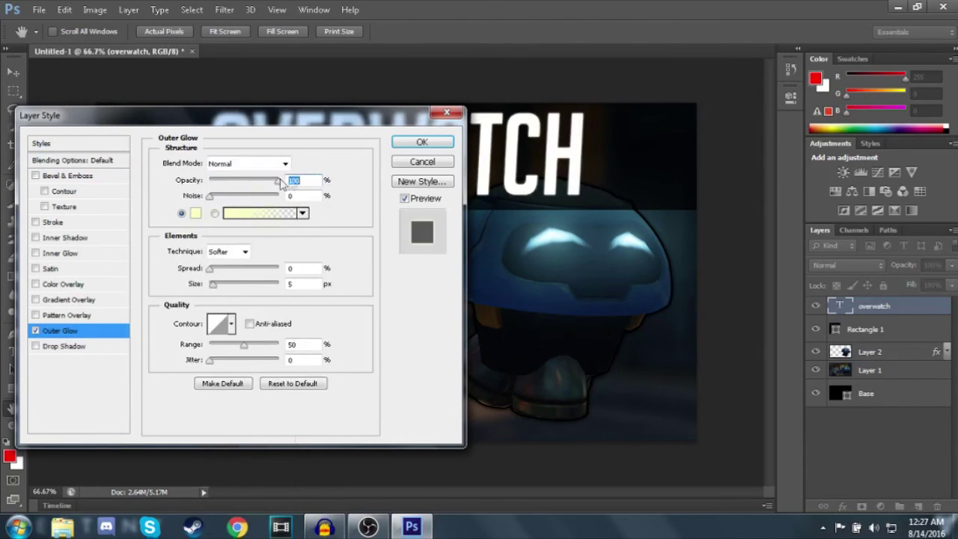
- Set the title's Outer Glow color to black (000000) and its size to 15 px
click(196, 215)
click(235, 368)
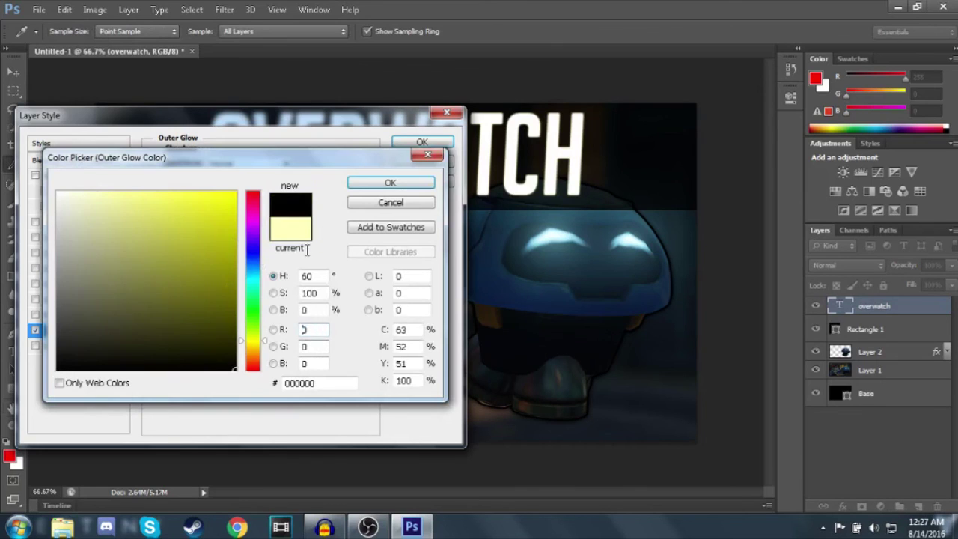
click(381, 185)
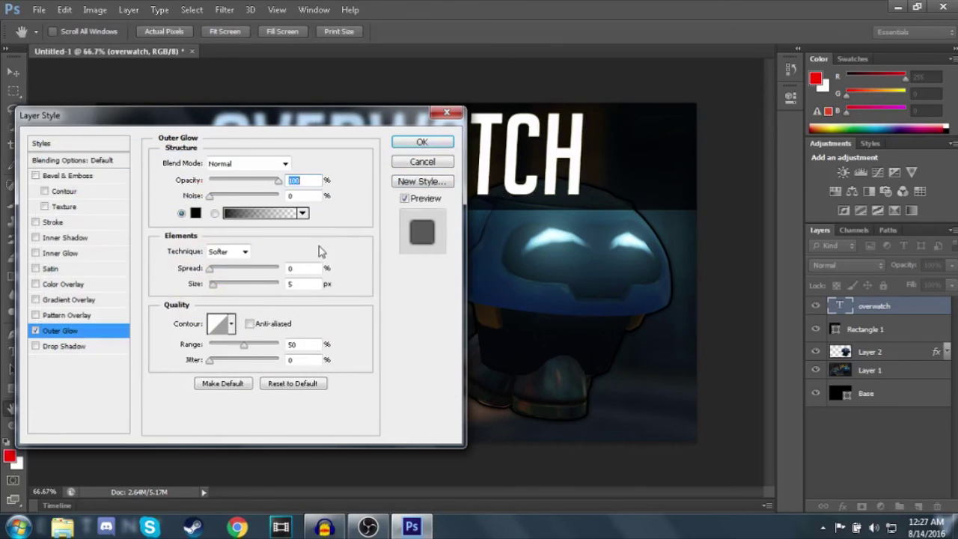
click(291, 285)
text(15)
- Add a 4 px black Stroke to the title, apply the layer styles and collapse the layer's effects list
click(35, 223)
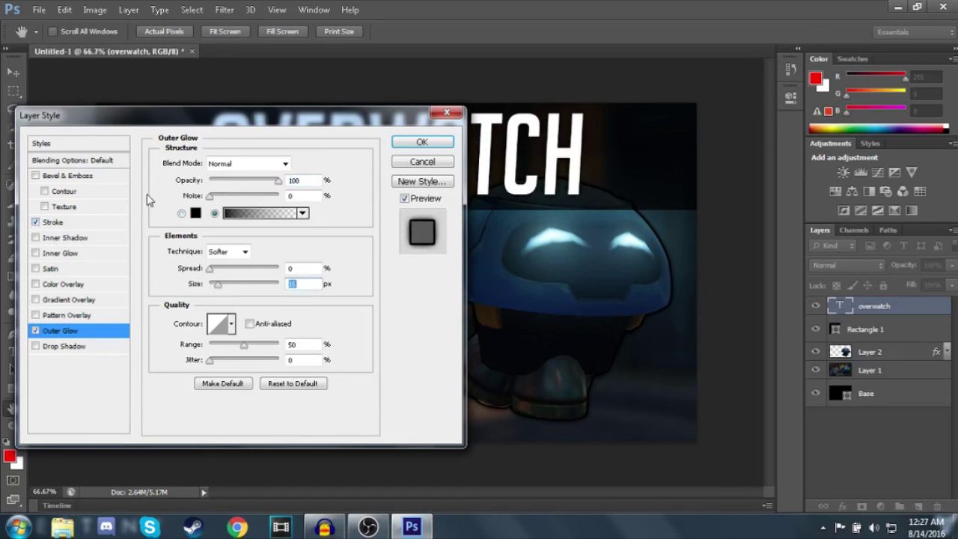
click(121, 224)
click(303, 163)
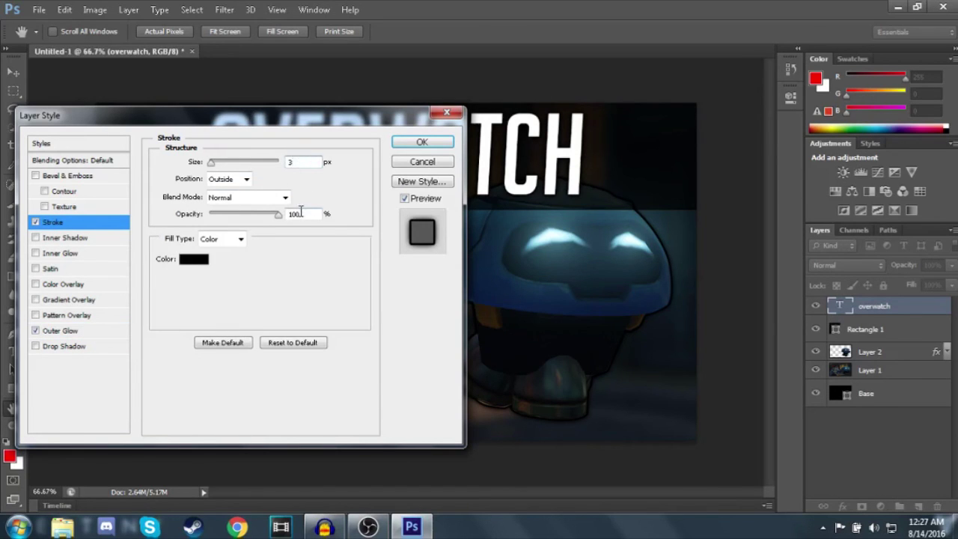
key(BackSpace)
text(4)
click(402, 144)
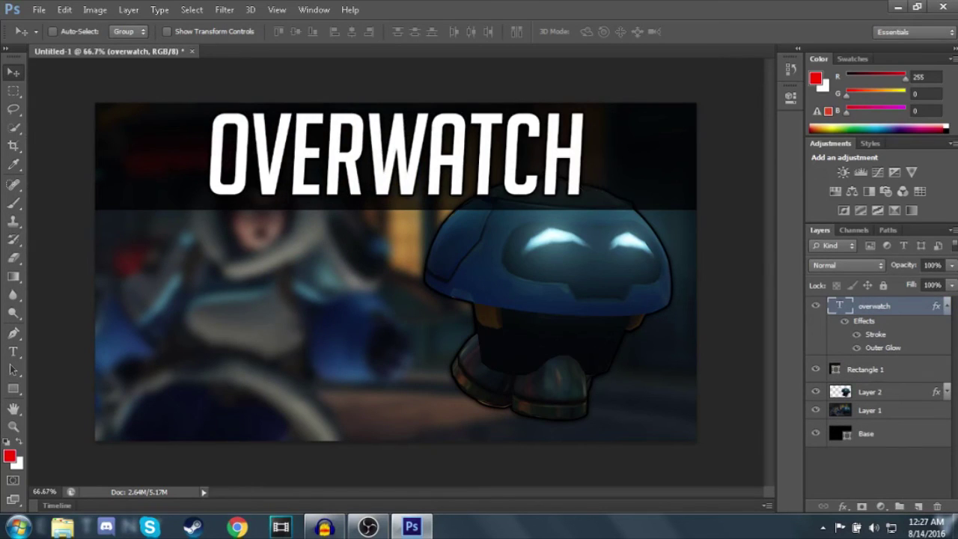
click(946, 306)
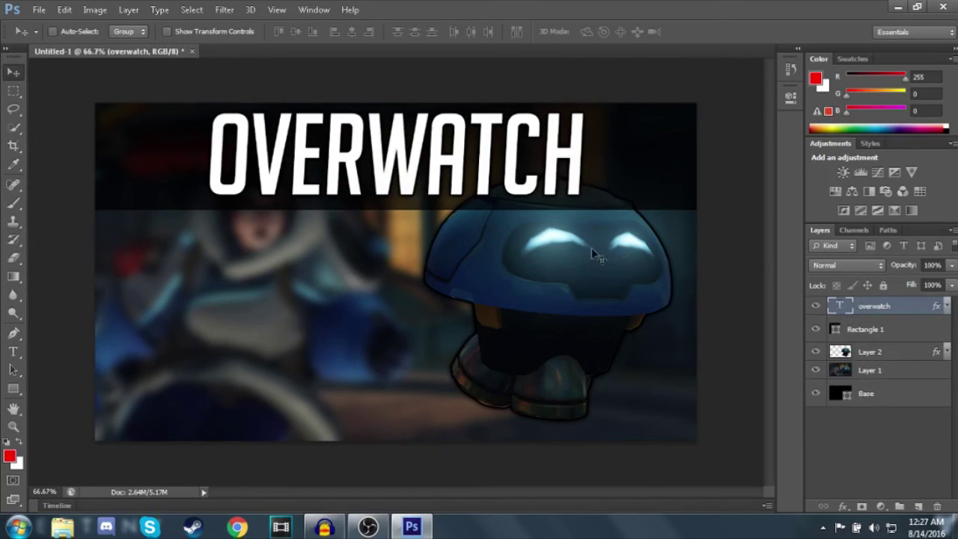